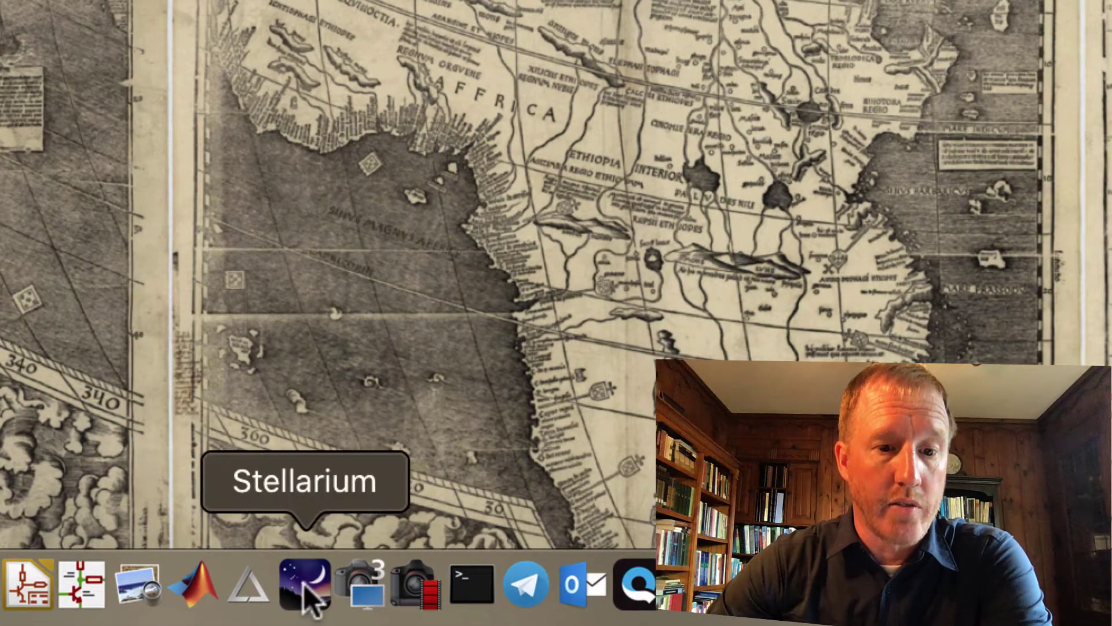
Launch Stellarium, pan the daytime sky over Wauwatosa sideways, and toggle F11 to show the title bar
{"action": "left_click", "coordinate": [303, 583]}
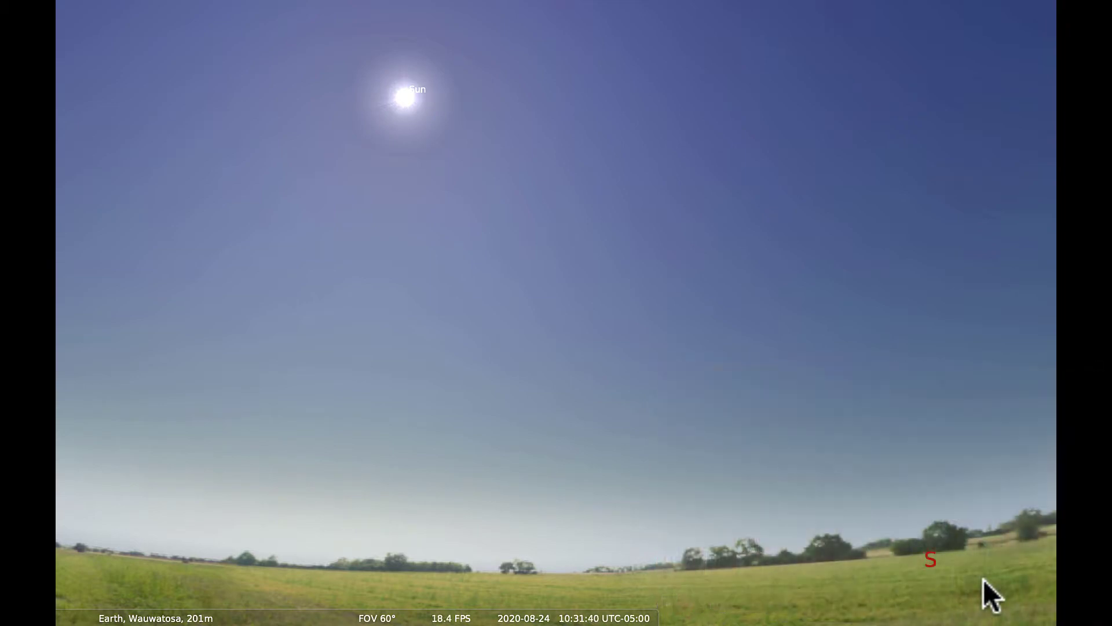
{"action": "mouse_move", "coordinate": [983, 579]}
{"action": "left_mouse_down"}
{"action": "mouse_move", "coordinate": [784, 582]}
{"action": "mouse_move", "coordinate": [794, 592]}
{"action": "left_mouse_up"}
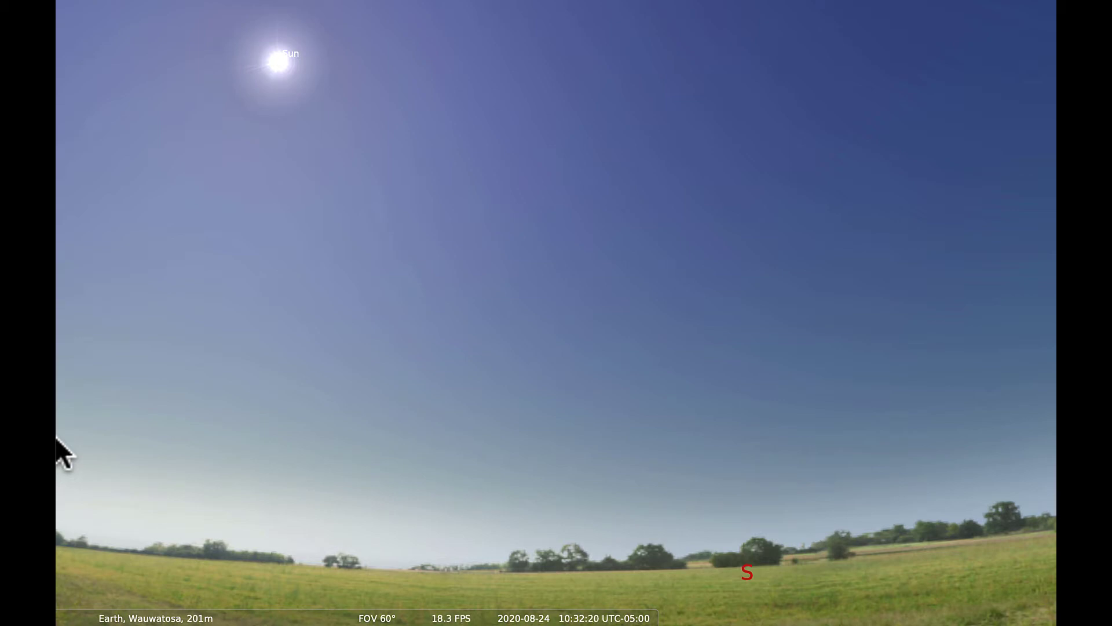
{"action": "key", "text": "F11"}
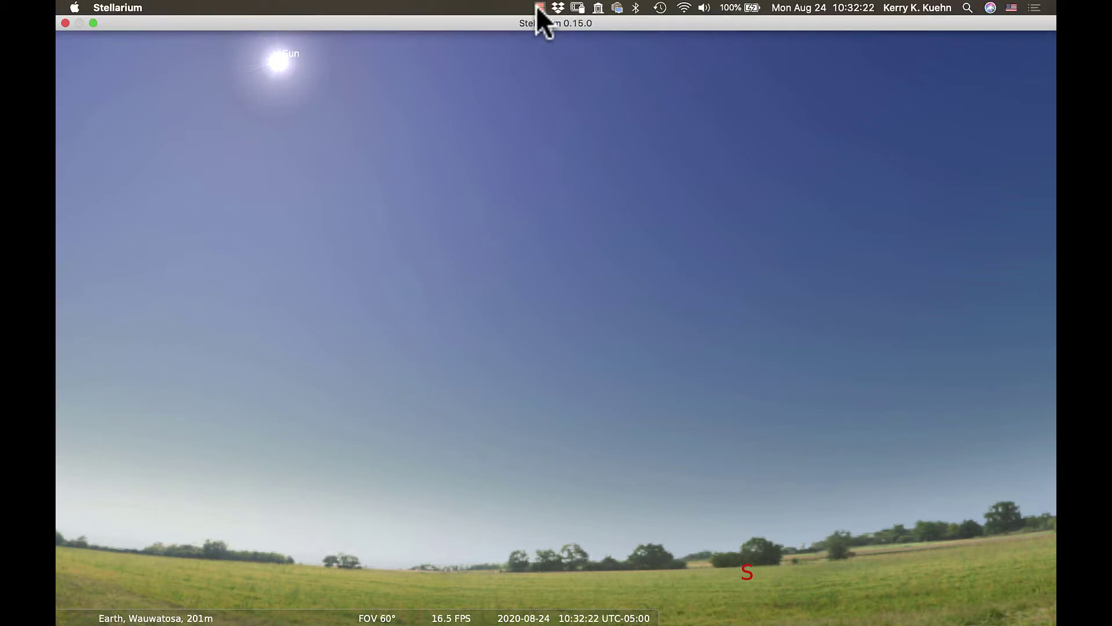
Use the top menu bar, then bring out the left toolbar of settings windows
{"action": "left_click", "coordinate": [536, 6]}
{"action": "left_click", "coordinate": [551, 35]}
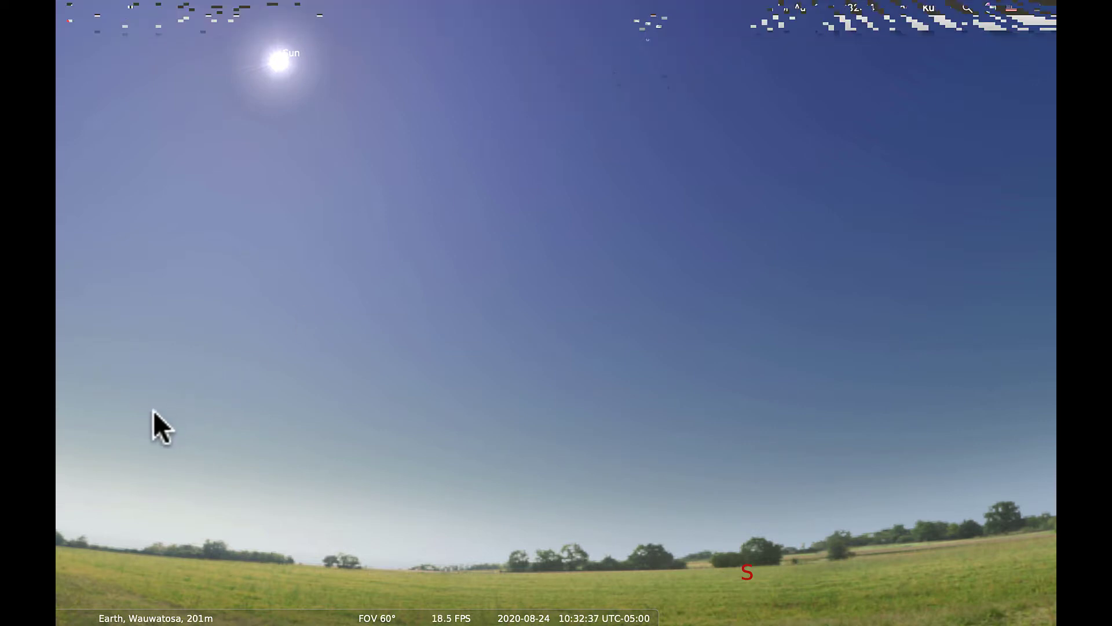
{"action": "mouse_move", "coordinate": [57, 436]}
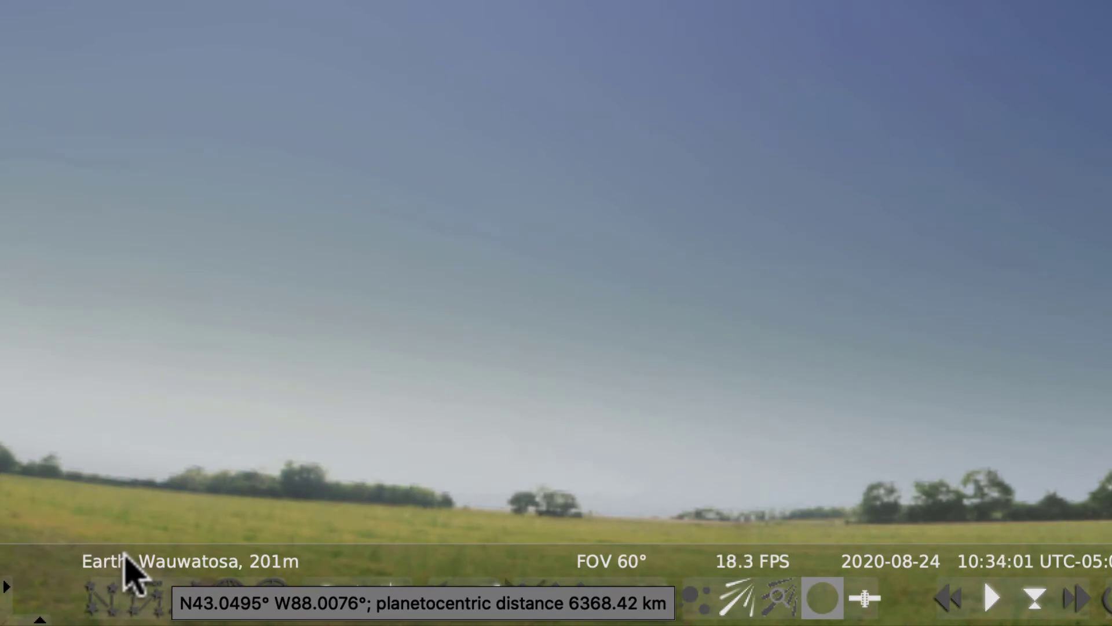
Open the Location window showing Wauwatosa, 201 m, and move it toward the centre
{"action": "mouse_move", "coordinate": [119, 566]}
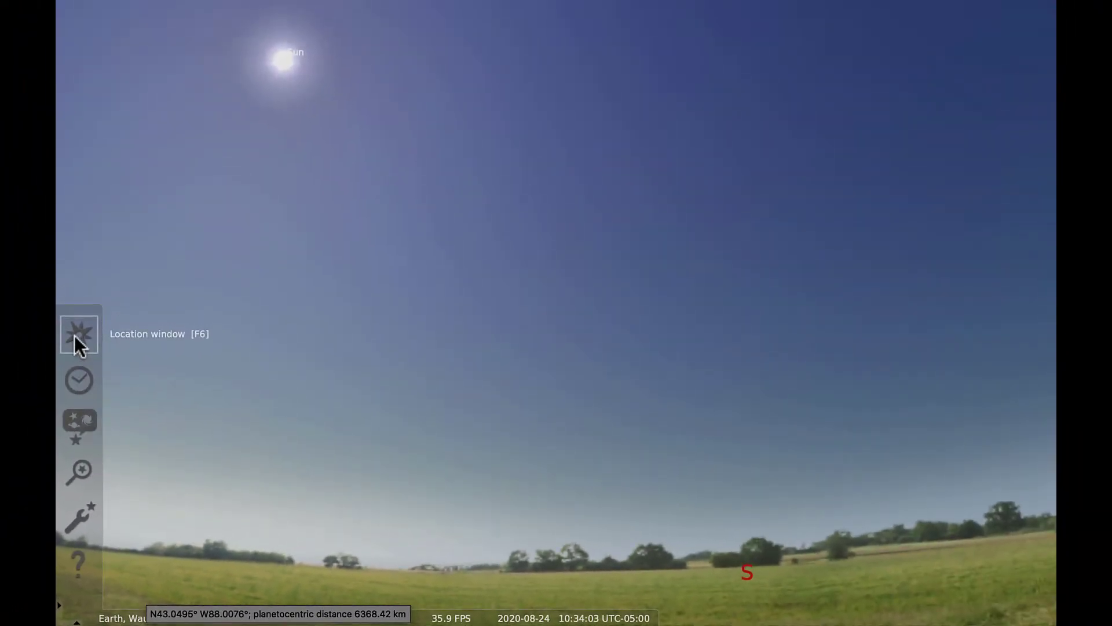
{"action": "left_click", "coordinate": [74, 336]}
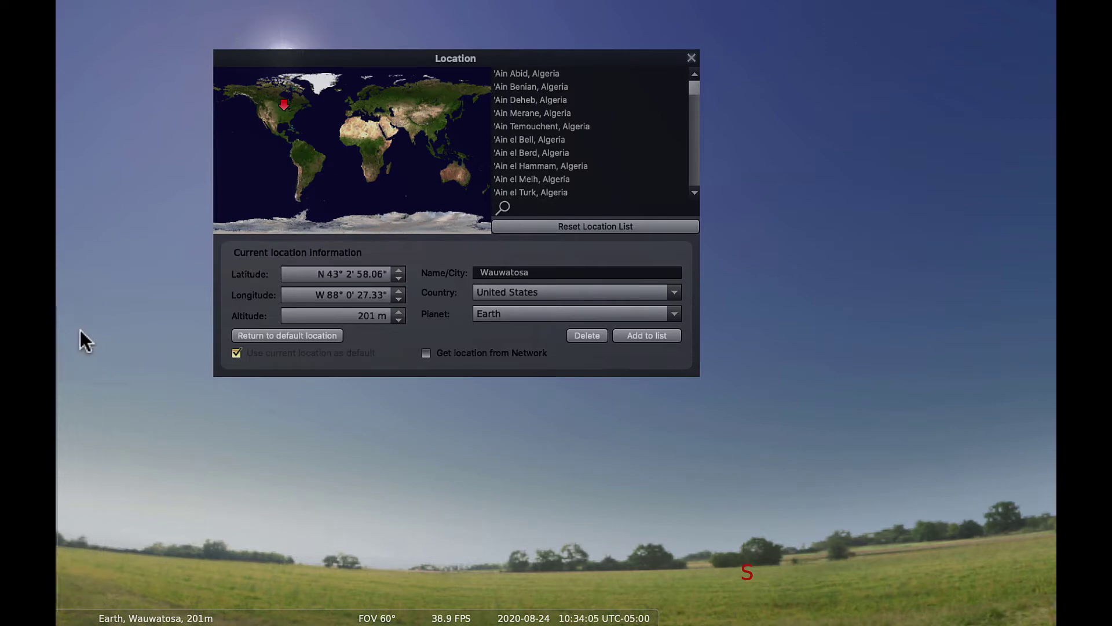
{"action": "left_click_drag", "start_coordinate": [357, 54], "coordinate": [522, 110]}
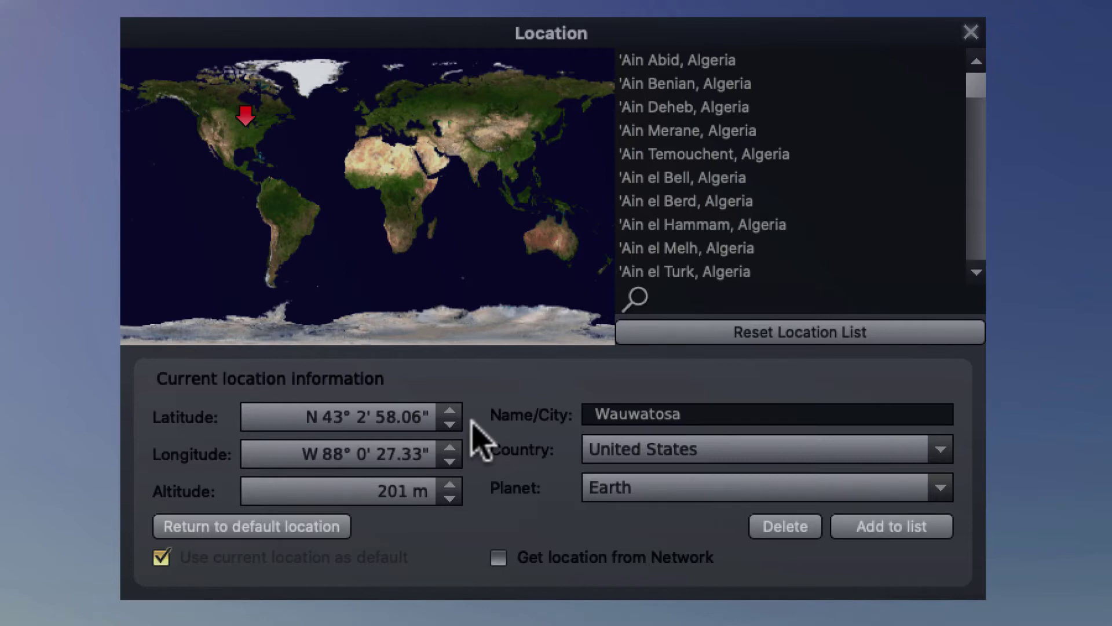
Put the observer at a map point in Antarctica, then search 'flagstaff' and clear the search
{"action": "left_click", "coordinate": [542, 336]}
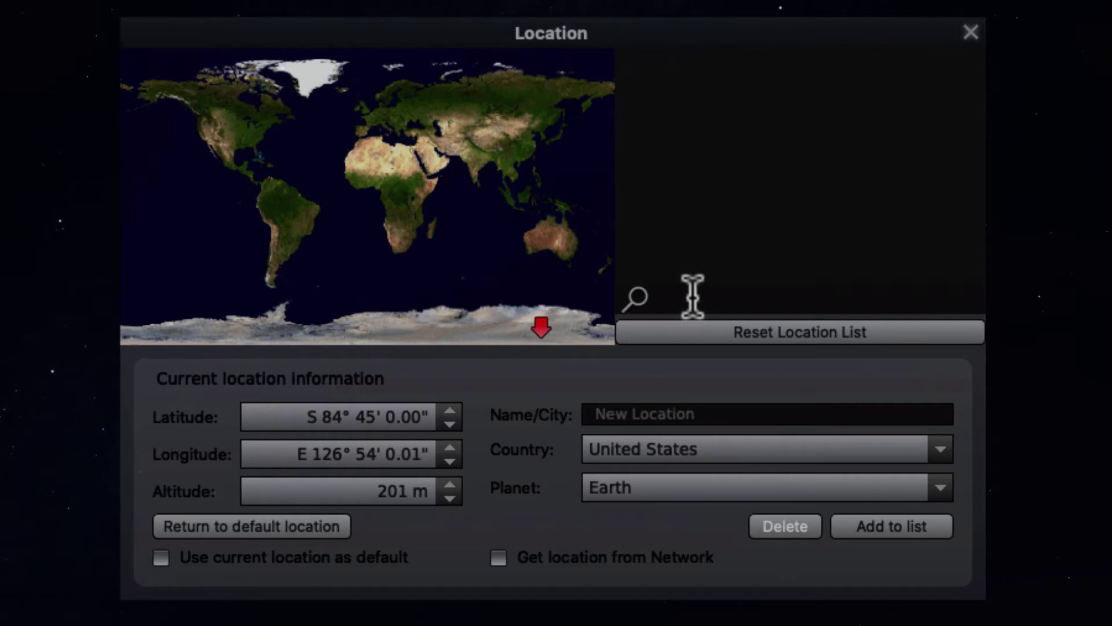
{"action": "type", "text": "flagstaff"}
{"action": "key", "text": "BackSpace"}
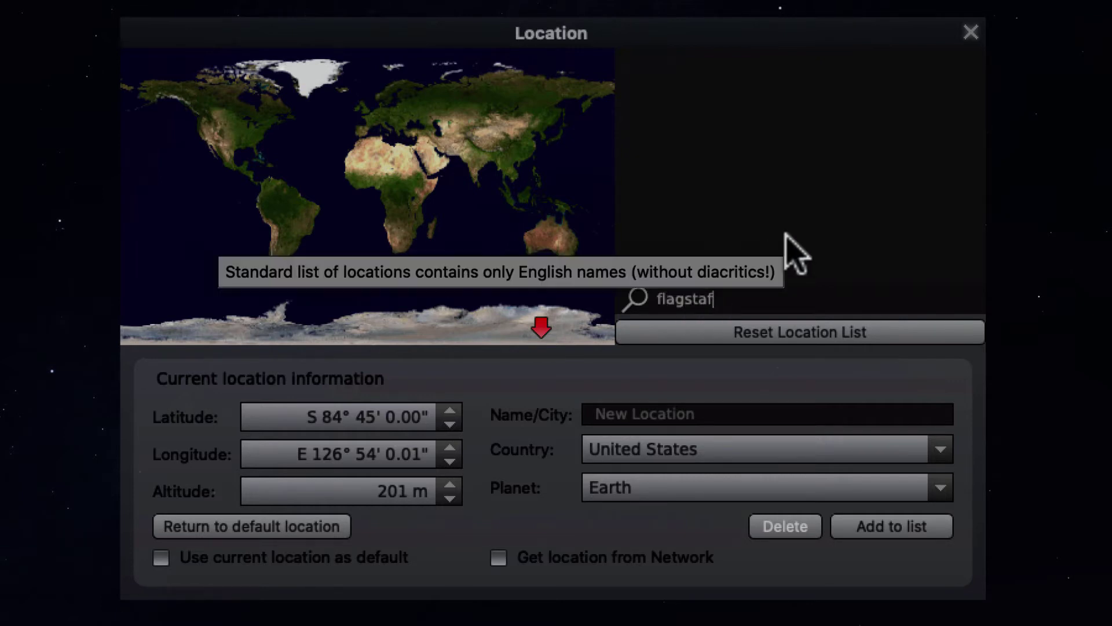
{"action": "double_click", "coordinate": [701, 298]}
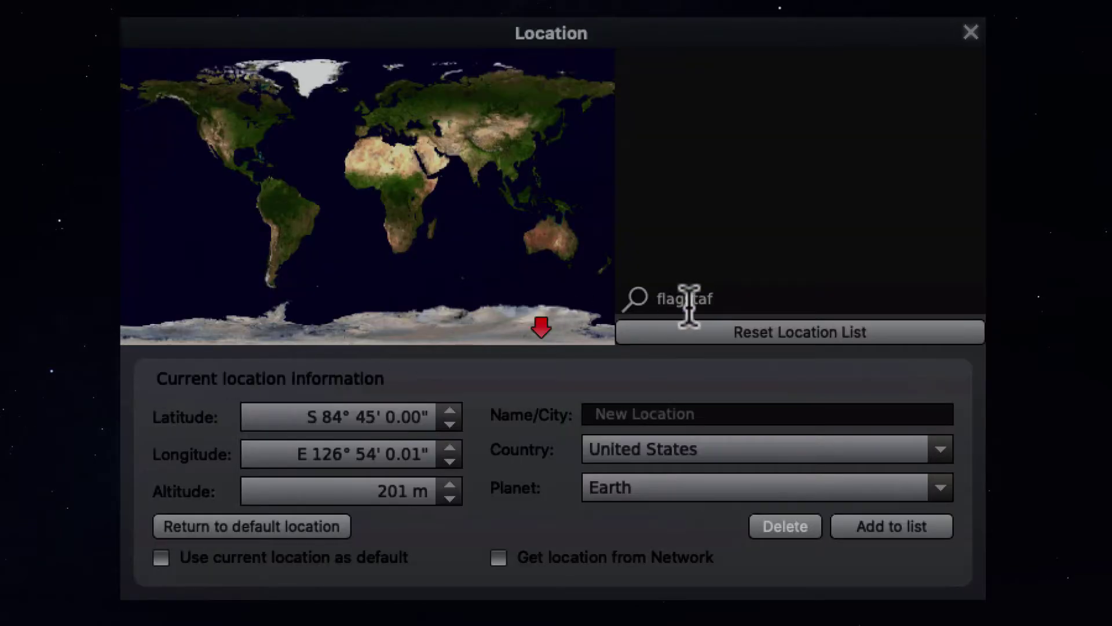
{"action": "left_click_drag", "start_coordinate": [716, 299], "coordinate": [615, 297]}
{"action": "key", "text": "BackSpace"}
Try Aibak and a custom map point near Afghanistan, then search 'Rio de janiero' and clear it
{"action": "left_click", "coordinate": [462, 134]}
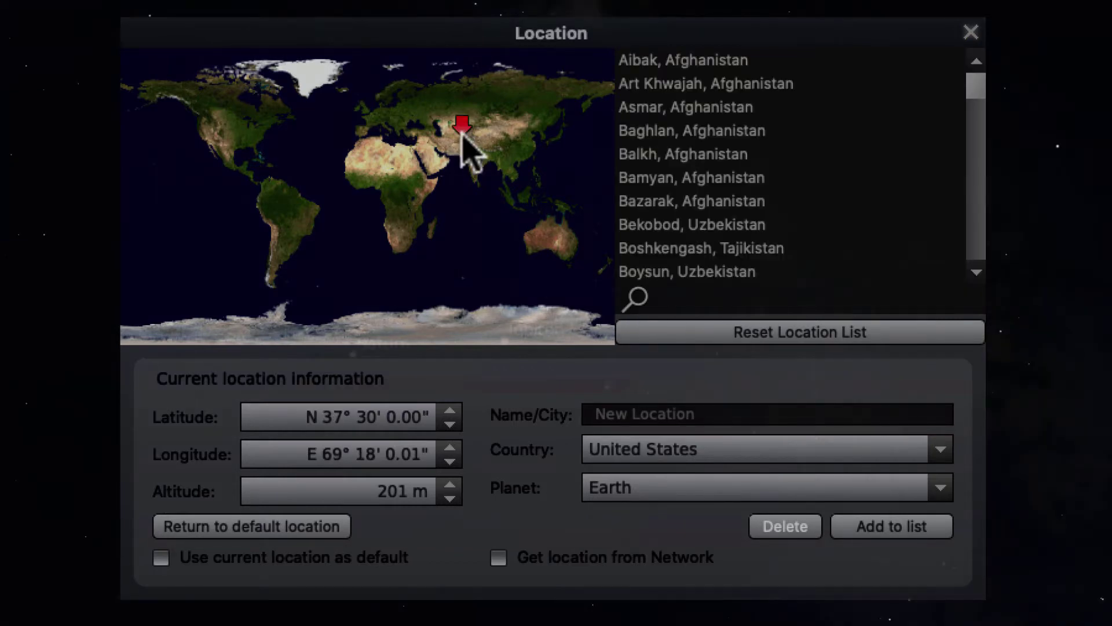
{"action": "left_click", "coordinate": [666, 61]}
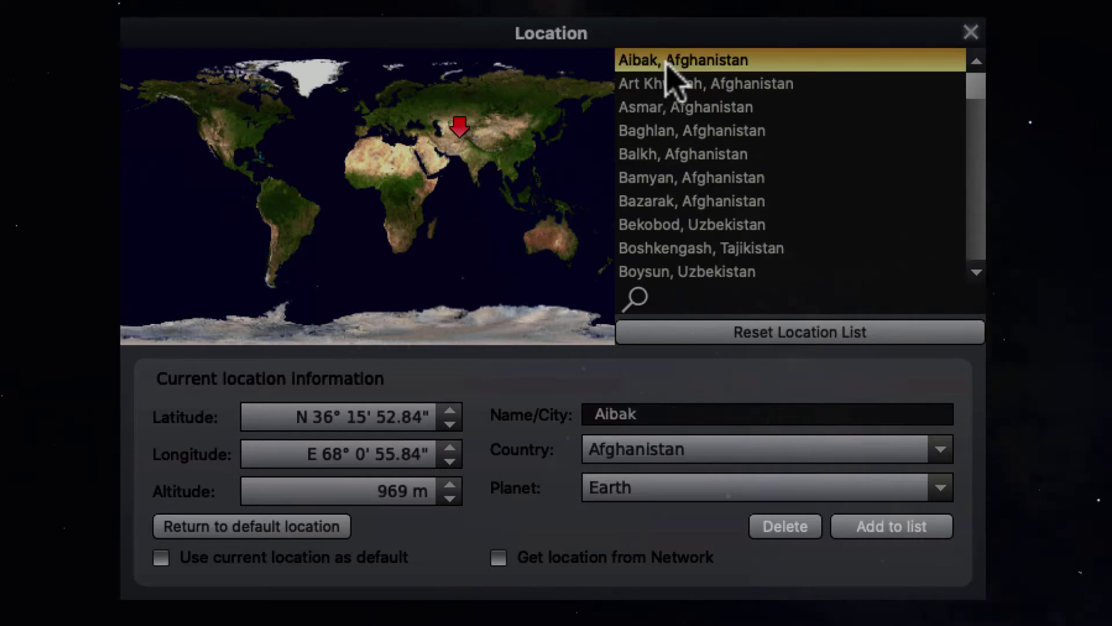
{"action": "left_click", "coordinate": [463, 139]}
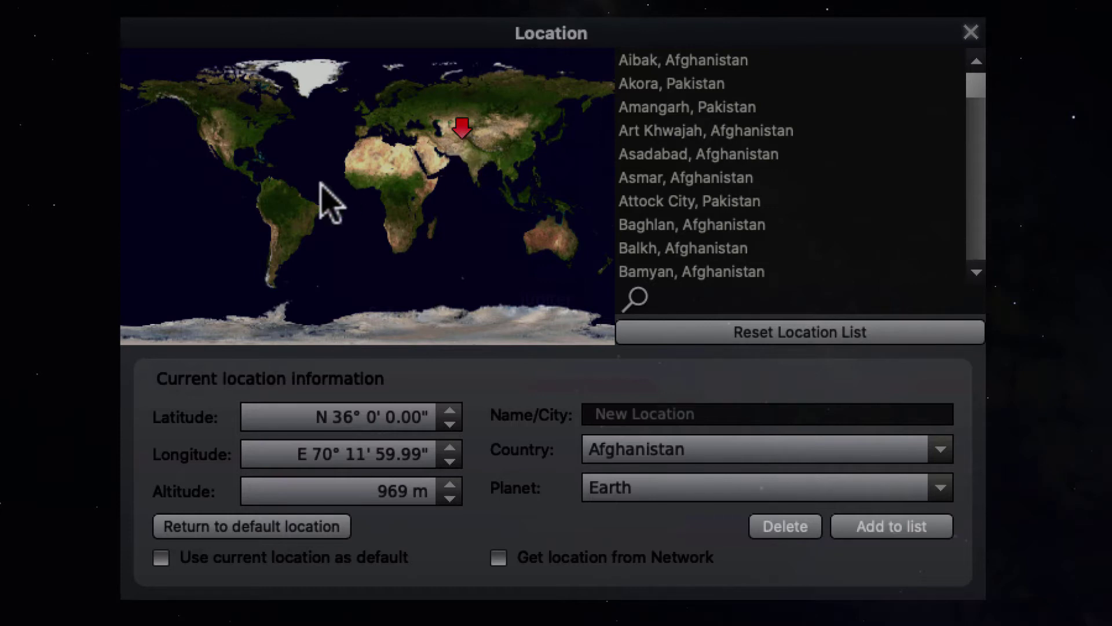
{"action": "left_click", "coordinate": [660, 300]}
{"action": "type", "text": "Rio de"}
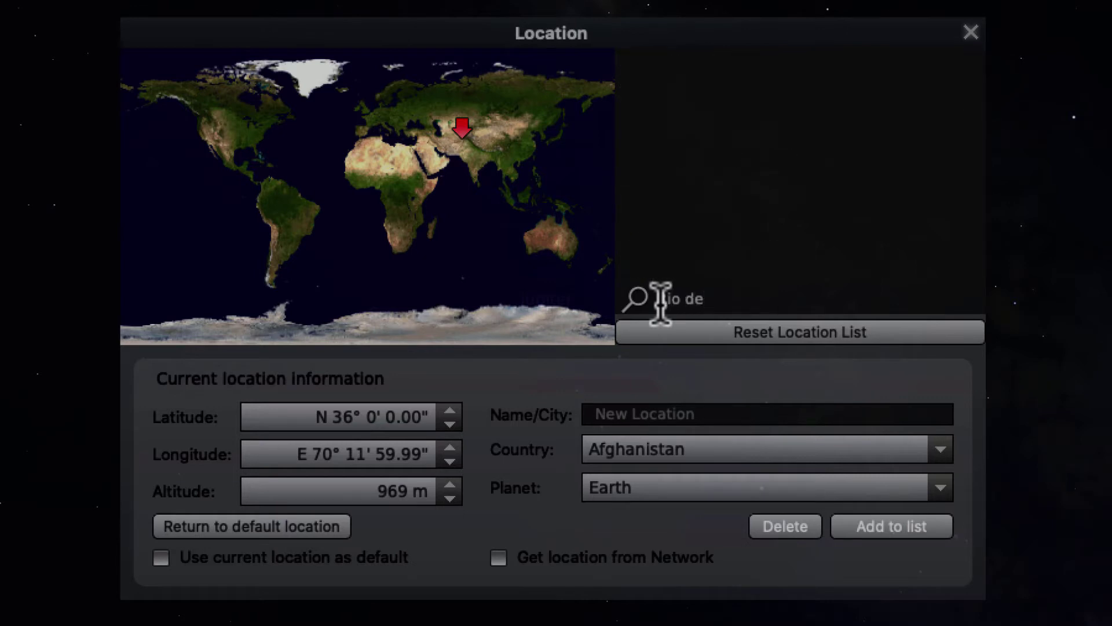
{"action": "type", "text": " janiero"}
{"action": "left_click", "coordinate": [776, 299]}
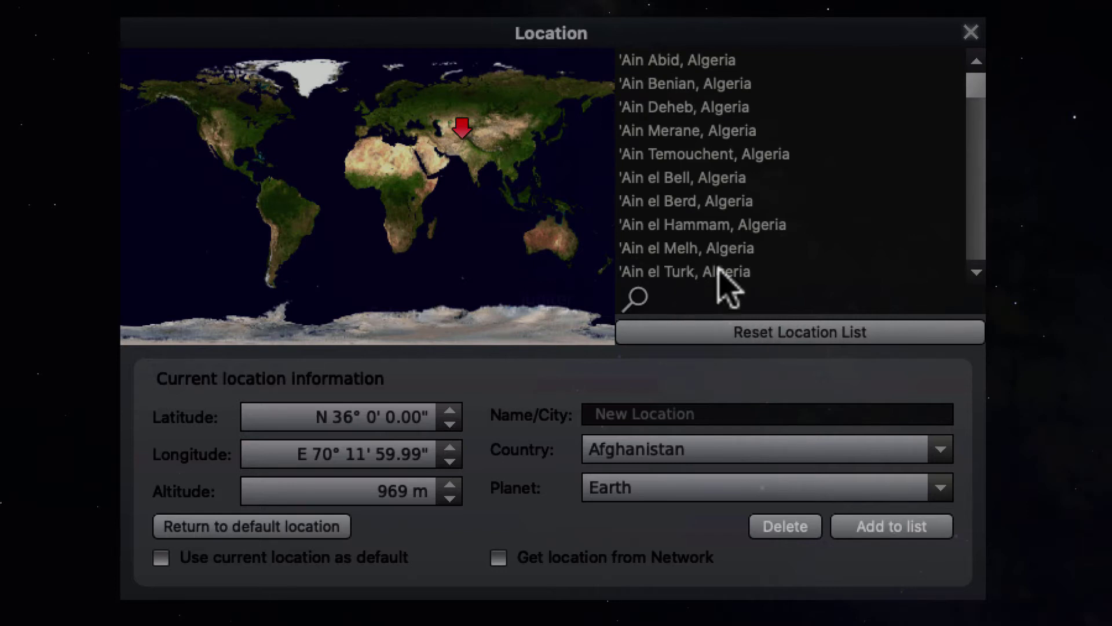
{"action": "left_click_drag", "start_coordinate": [975, 86], "coordinate": [971, 140]}
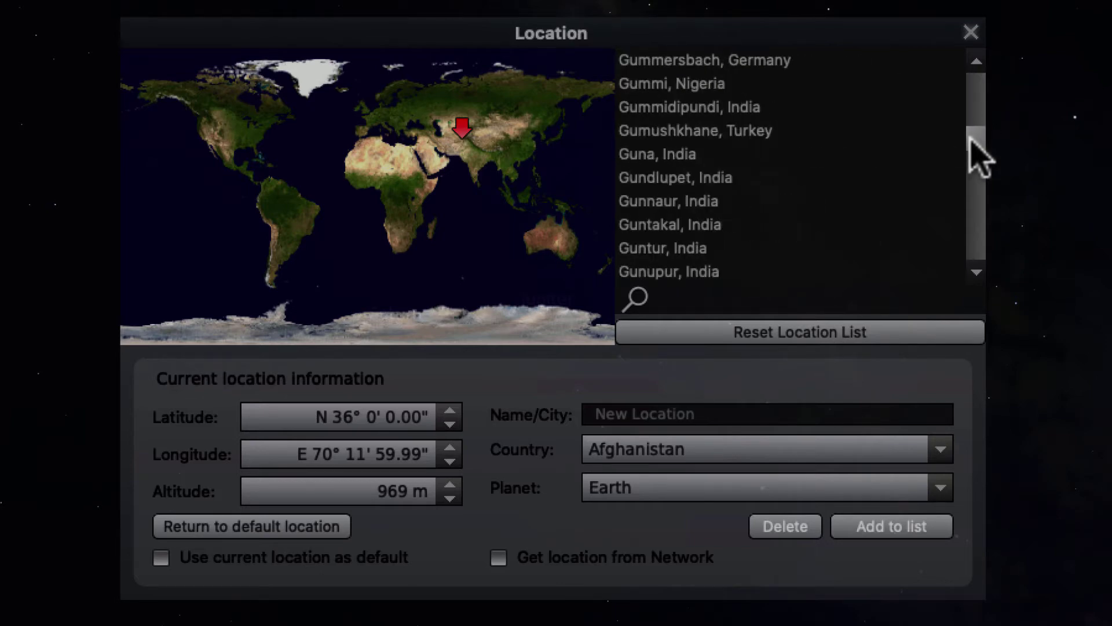
Try Guntakal, India, then search 'santa ba' and choose Santa Barbara, United States
{"action": "left_click", "coordinate": [646, 225]}
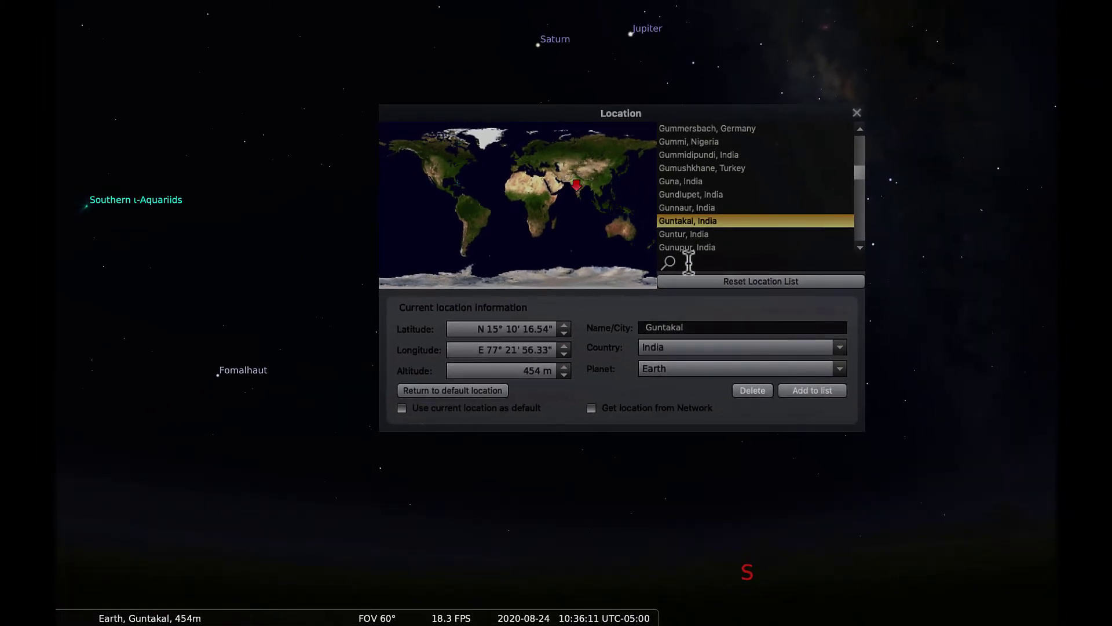
{"action": "type", "text": "santa "}
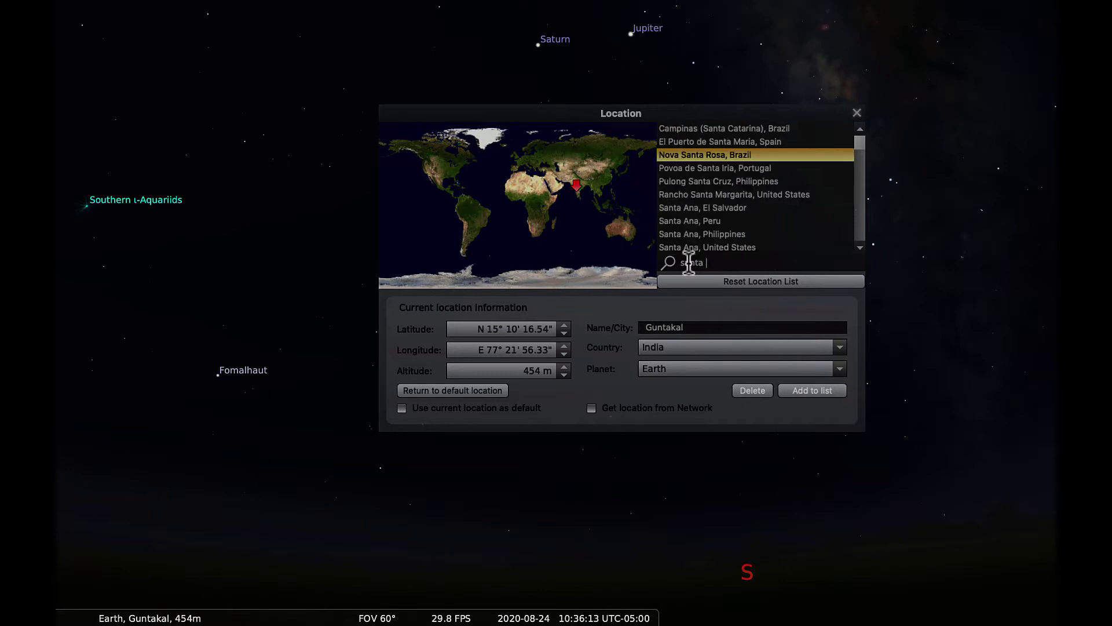
{"action": "type", "text": "ba"}
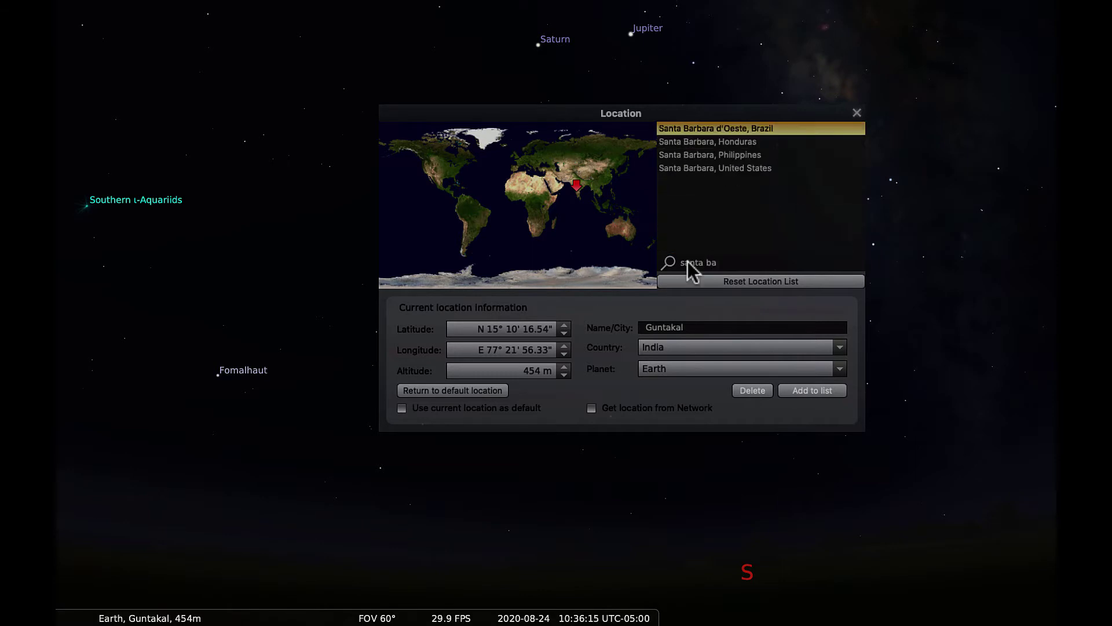
{"action": "left_click", "coordinate": [699, 169]}
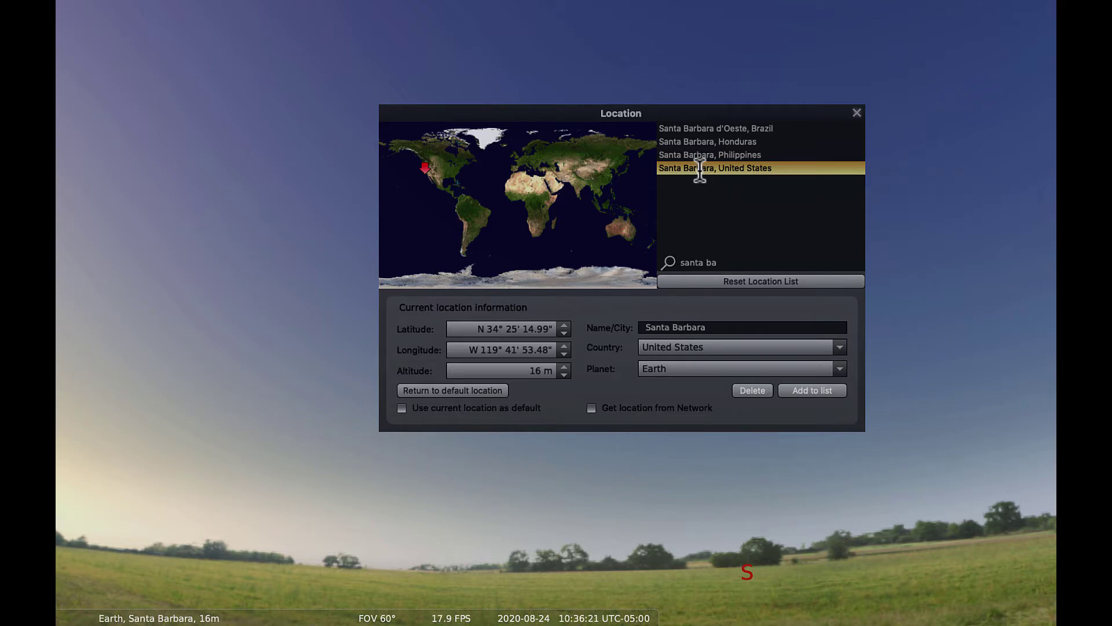
Search 'wauwatosa', set Wauwatosa, United States as the location, and shift the window right
{"action": "triple_click", "coordinate": [697, 263]}
{"action": "type", "text": "wauwatosa"}
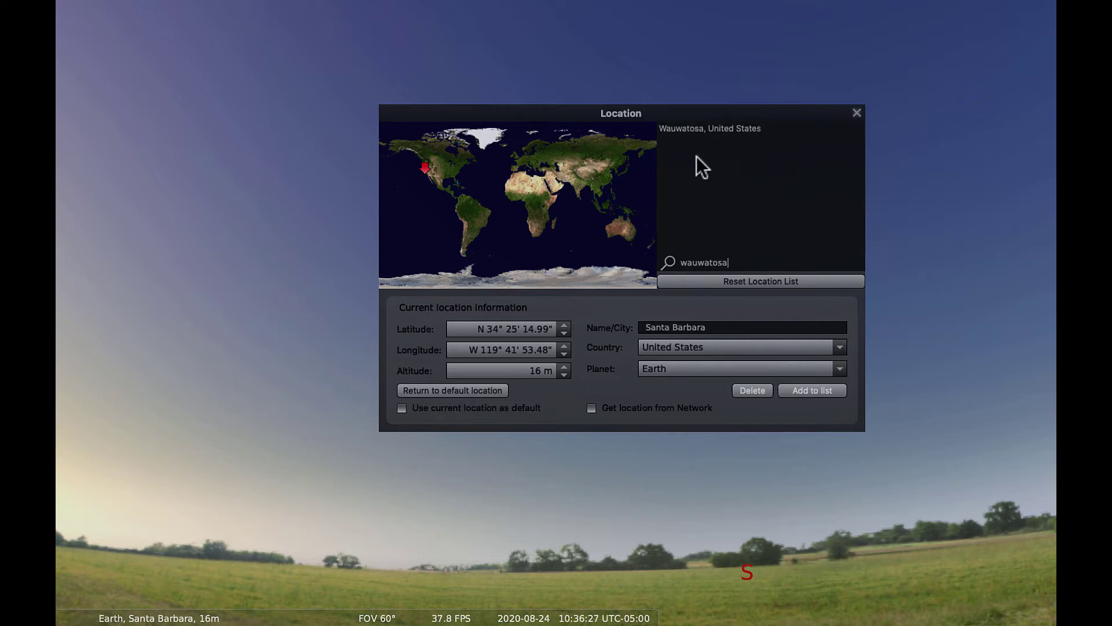
{"action": "left_click", "coordinate": [696, 127]}
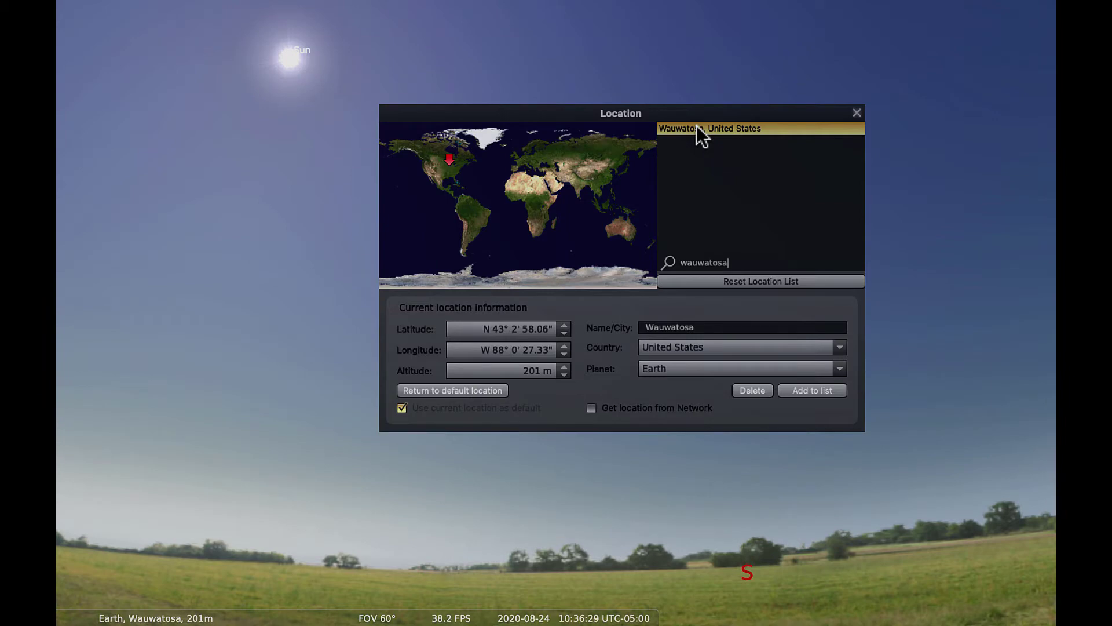
{"action": "left_click_drag", "start_coordinate": [707, 109], "coordinate": [774, 110]}
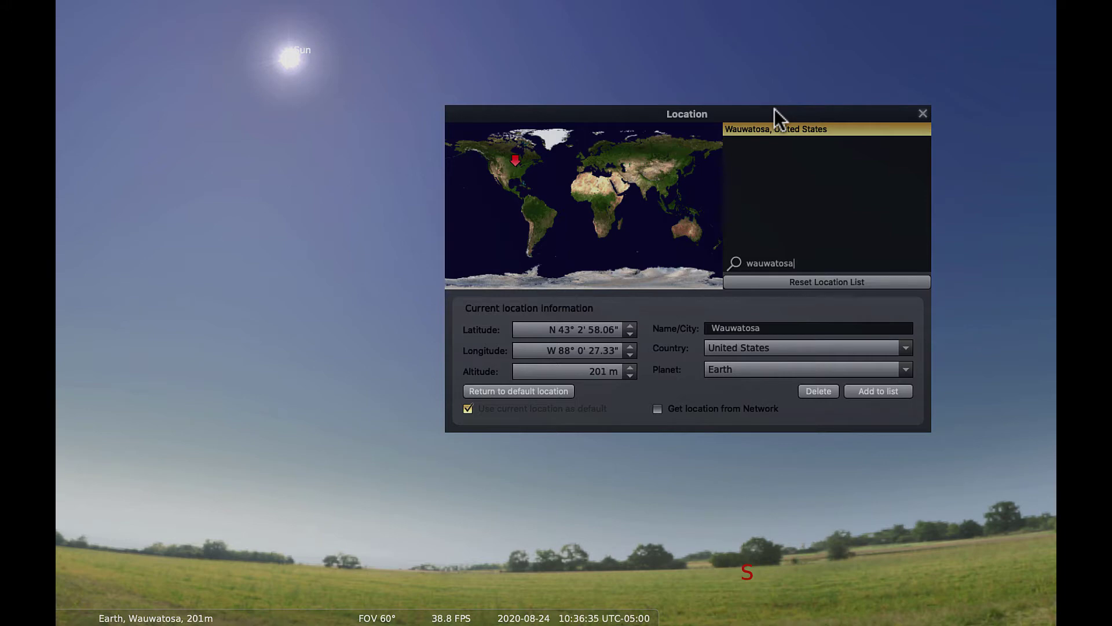
Close the Location window and open the Date and Time window, moved to the right
{"action": "left_click", "coordinate": [923, 113]}
{"action": "mouse_move", "coordinate": [97, 369]}
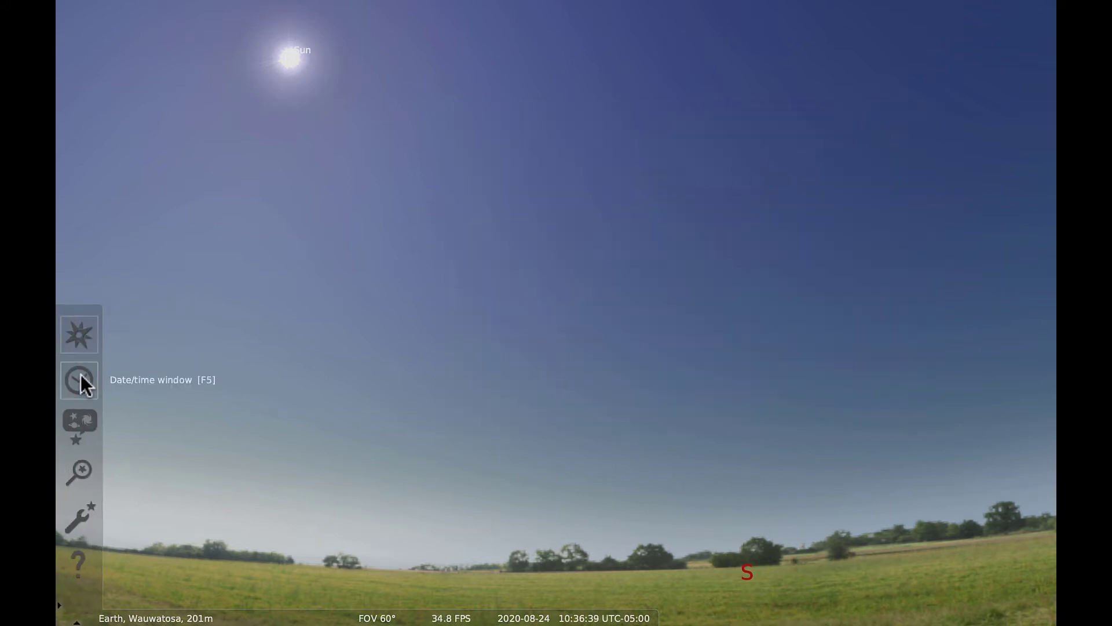
{"action": "left_click", "coordinate": [82, 377]}
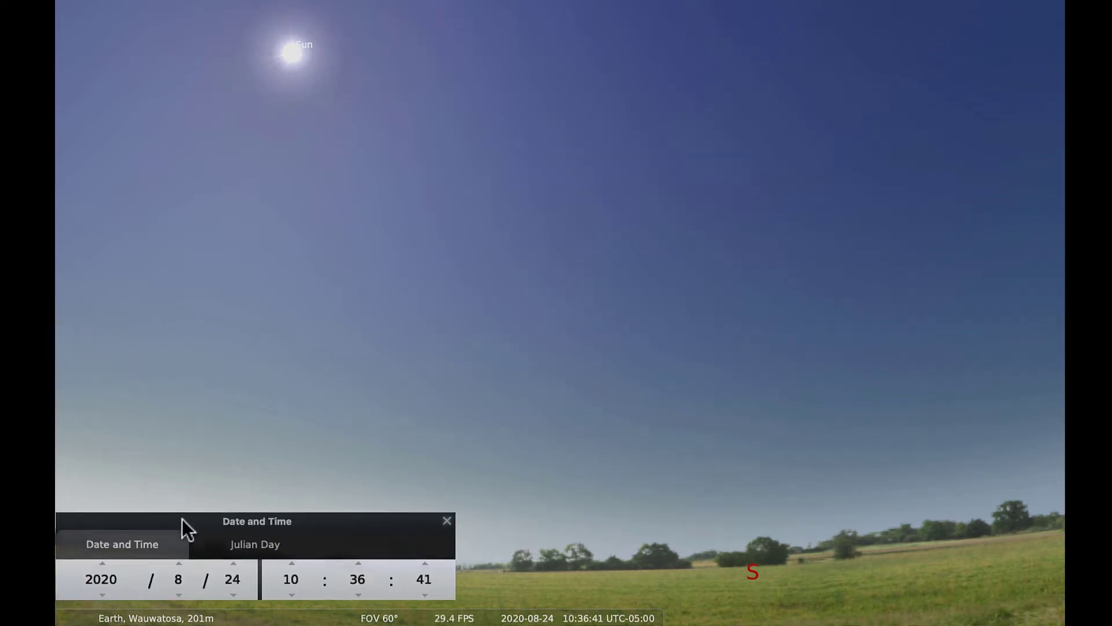
{"action": "left_click_drag", "start_coordinate": [182, 517], "coordinate": [249, 516]}
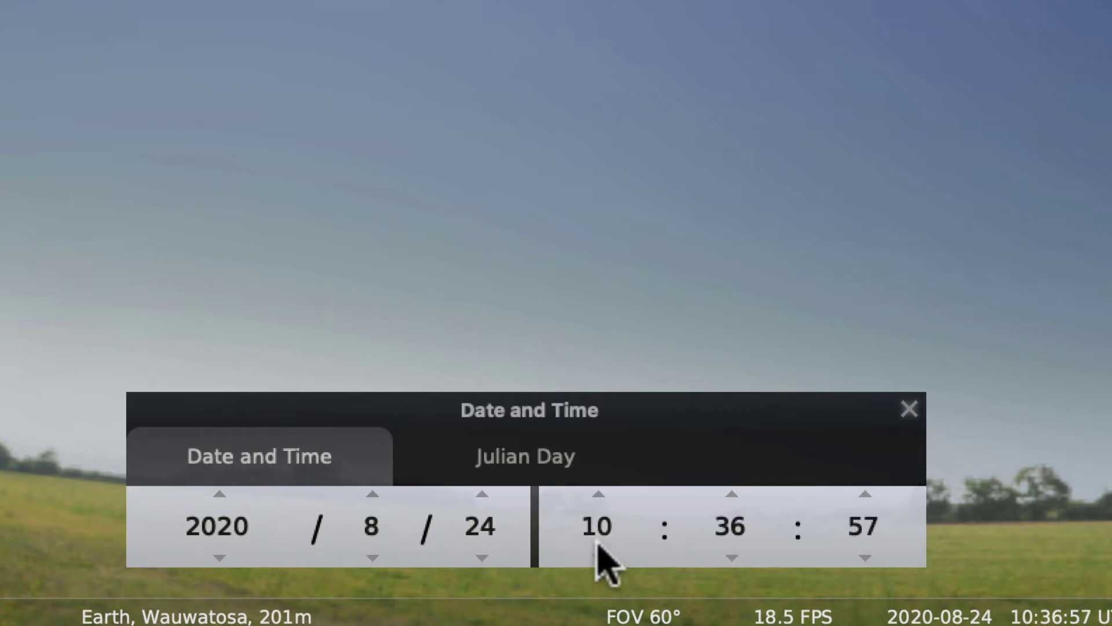
Step the hour up from 10 to 14, then back down to 9
{"action": "left_click", "coordinate": [598, 494]}
{"action": "left_click", "coordinate": [598, 493]}
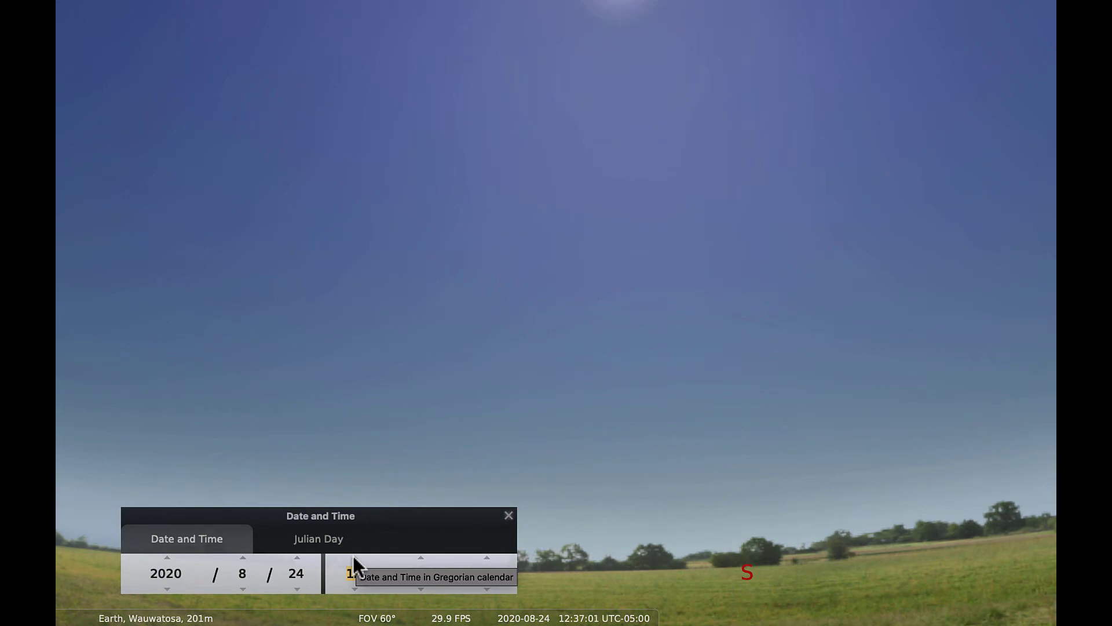
{"action": "left_click", "coordinate": [354, 556]}
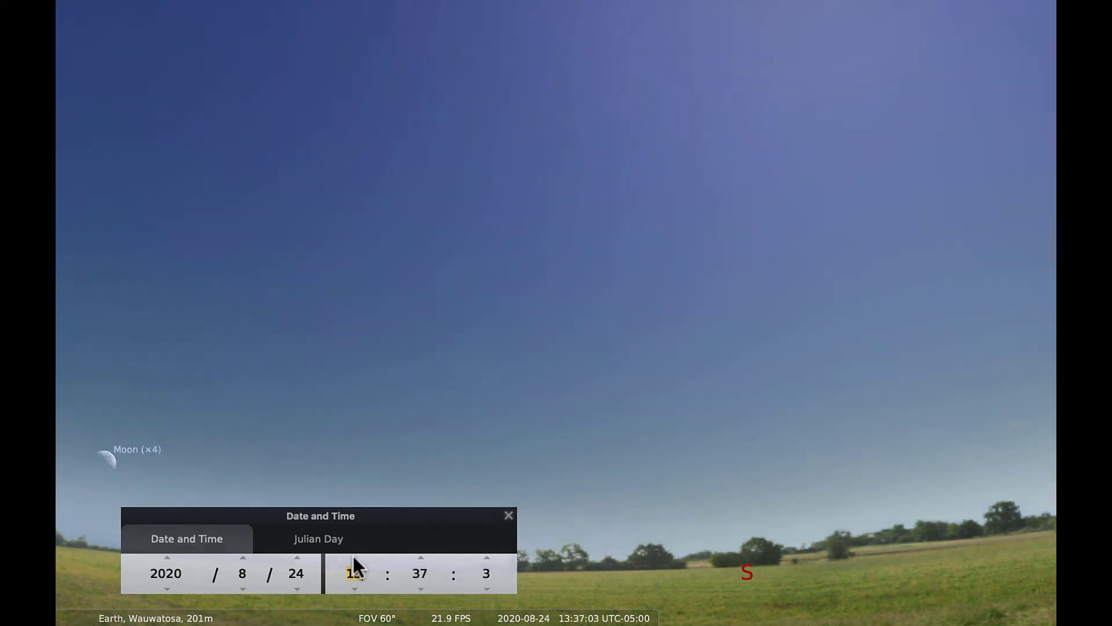
{"action": "left_click", "coordinate": [354, 556]}
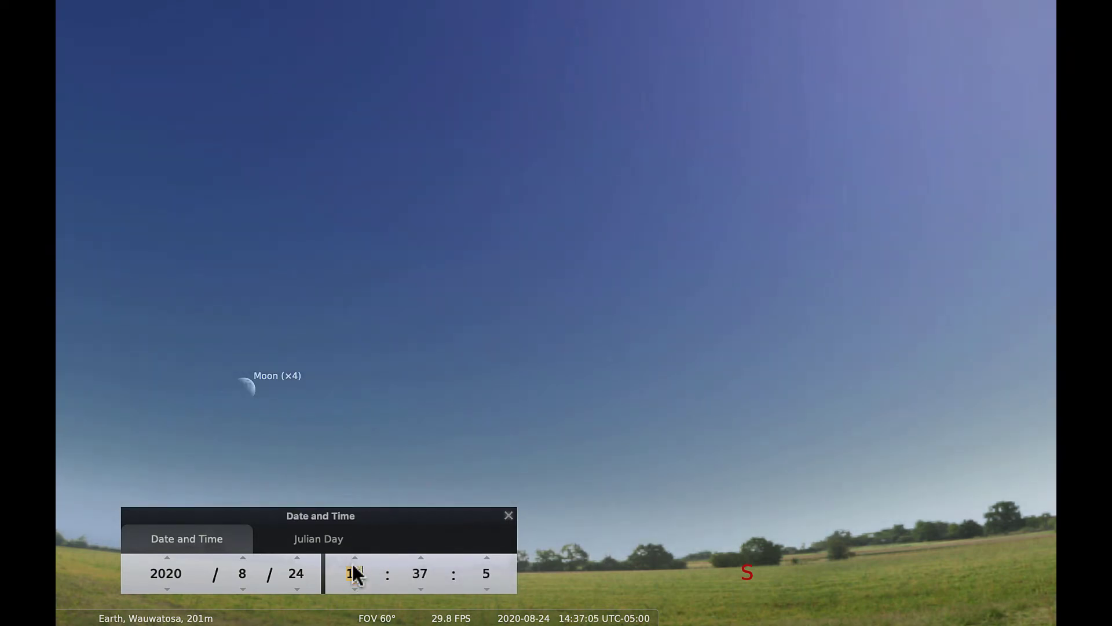
{"action": "left_click", "coordinate": [354, 589]}
{"action": "left_click", "coordinate": [354, 589]}
{"action": "left_click", "coordinate": [355, 589]}
{"action": "left_click", "coordinate": [355, 588]}
{"action": "left_click", "coordinate": [353, 588]}
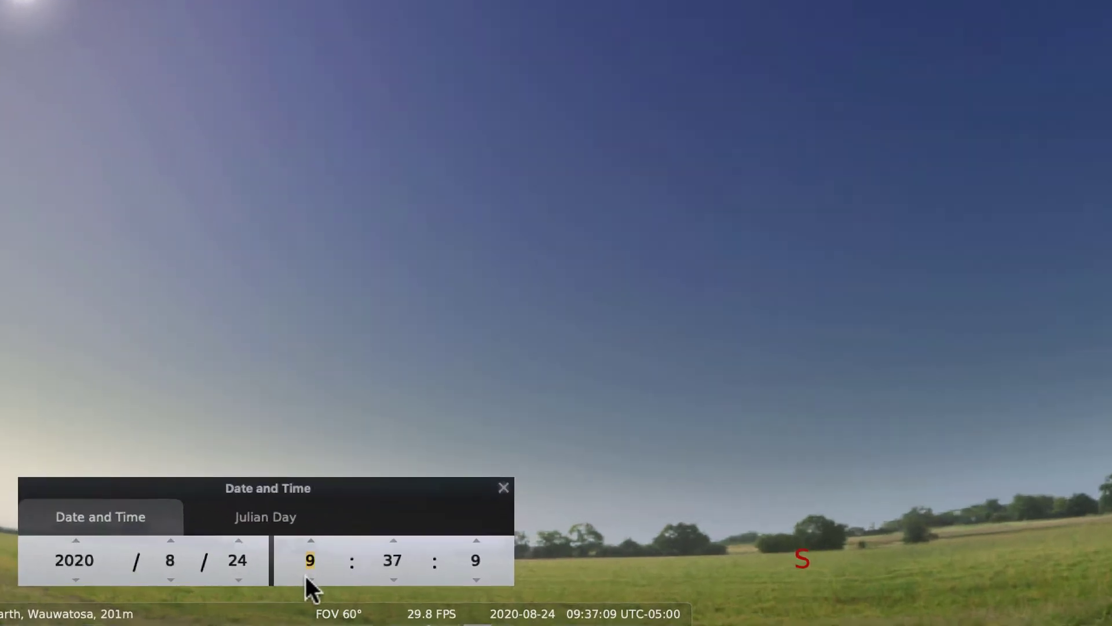
{"action": "mouse_move", "coordinate": [351, 594]}
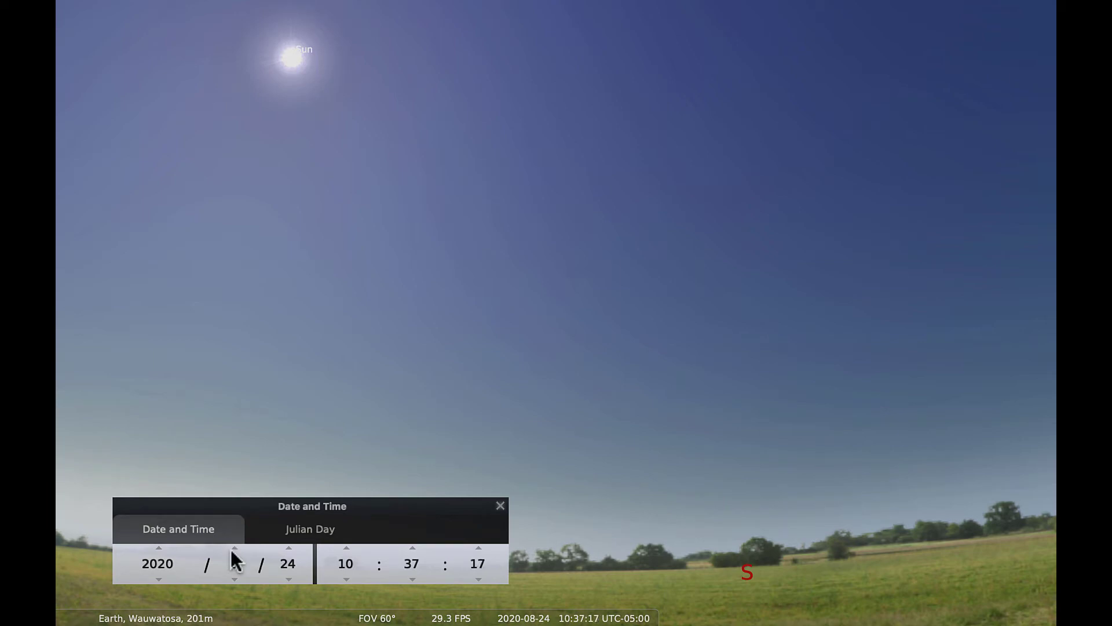
Close the date dialog, set normal rate and current time, then speed time up three times
{"action": "left_click", "coordinate": [500, 506]}
{"action": "left_click_drag", "start_coordinate": [582, 443], "coordinate": [577, 468]}
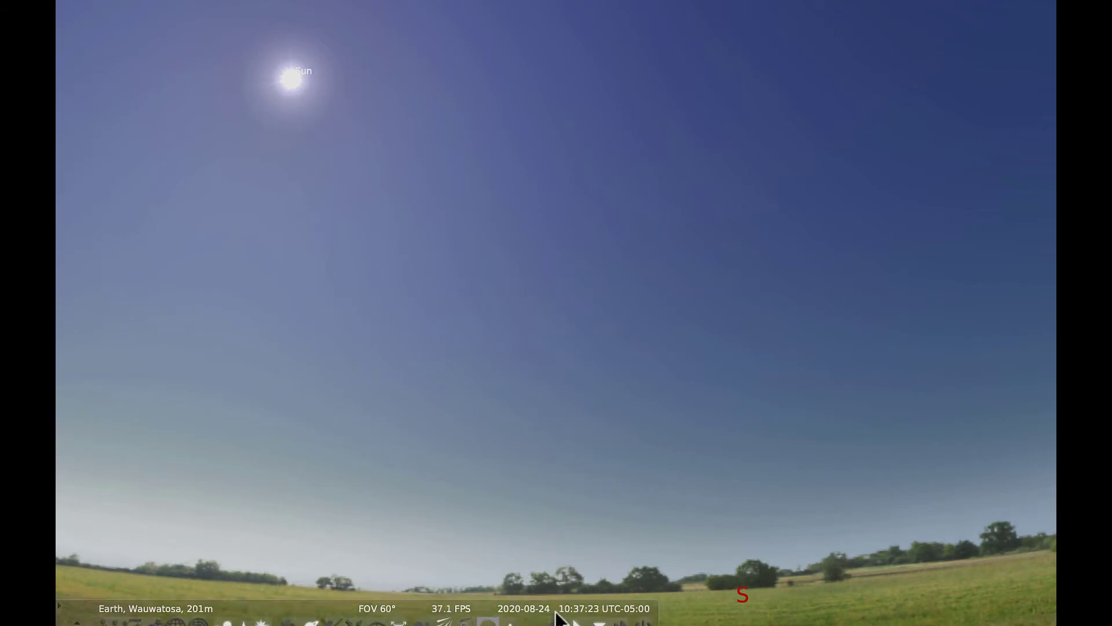
{"action": "left_click", "coordinate": [574, 611]}
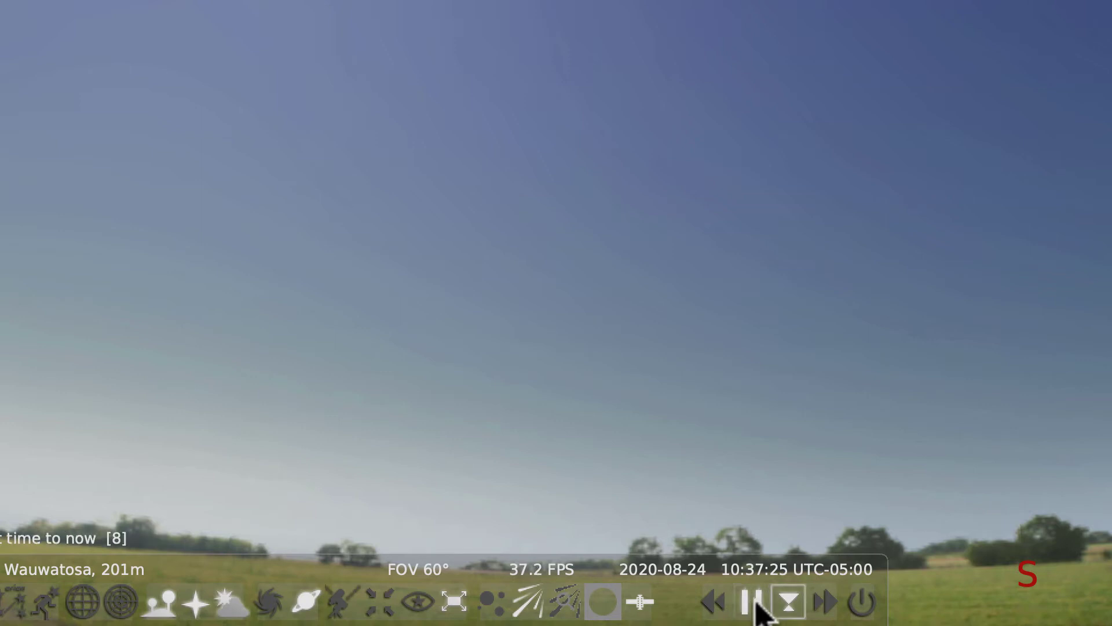
{"action": "left_click", "coordinate": [790, 612]}
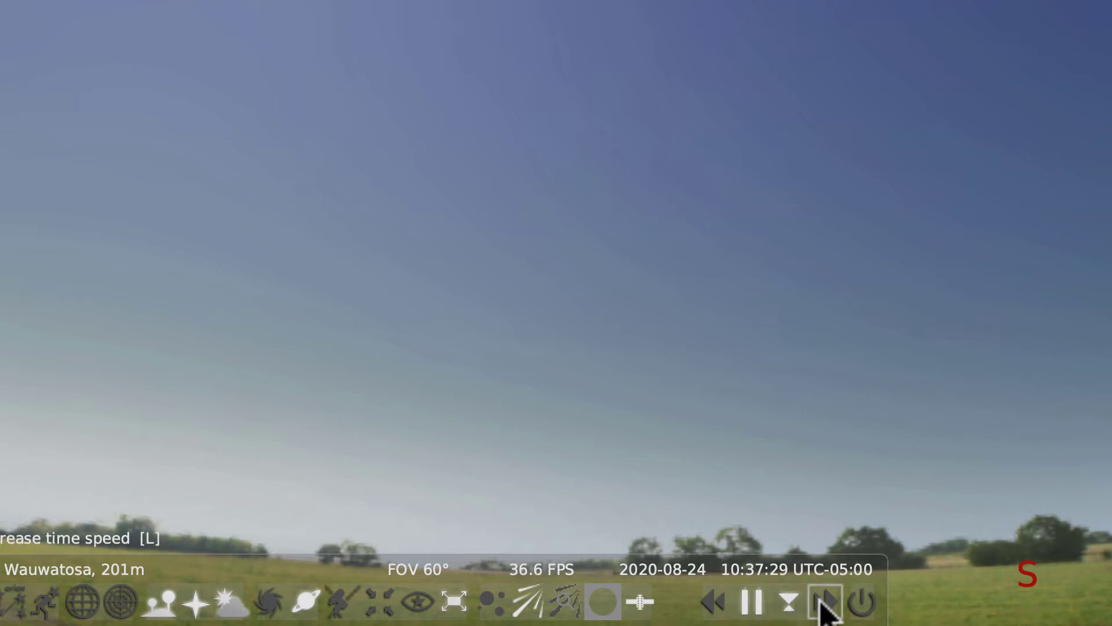
{"action": "left_click", "coordinate": [823, 603]}
{"action": "left_click", "coordinate": [825, 606]}
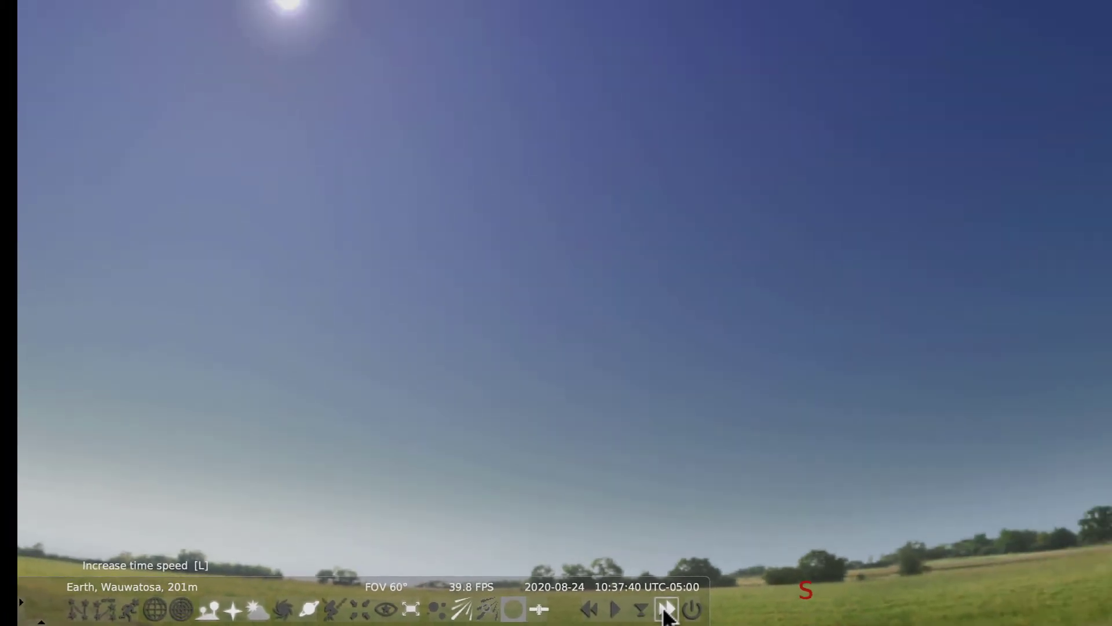
{"action": "left_click", "coordinate": [824, 608]}
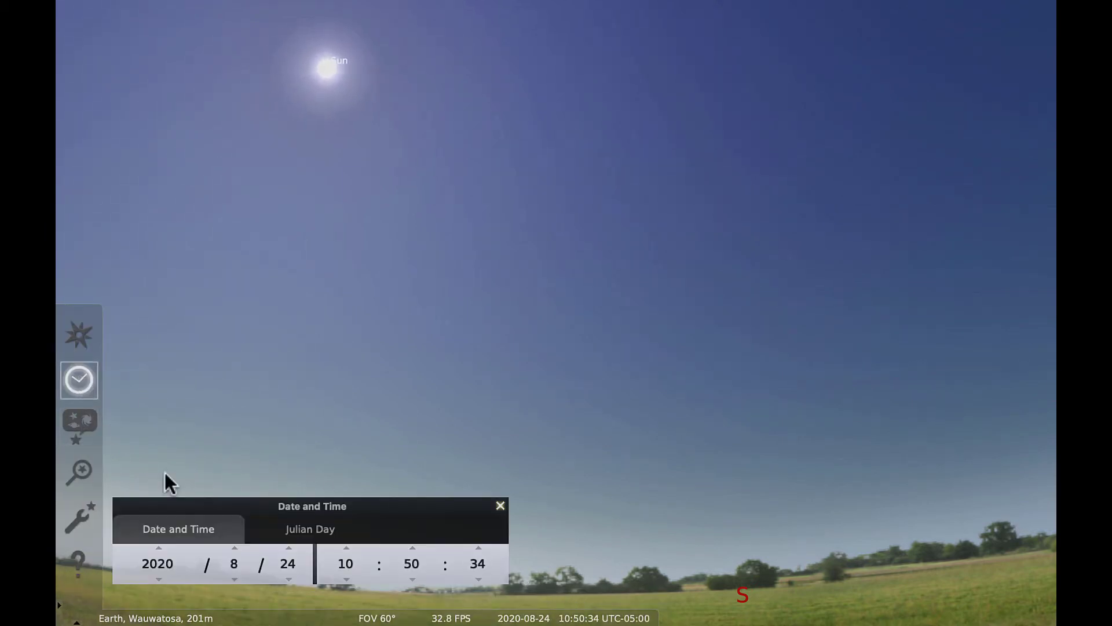
Step the minutes back, restore normal rate at the current time (10:37), and close Date and Time
{"action": "left_click", "coordinate": [406, 578]}
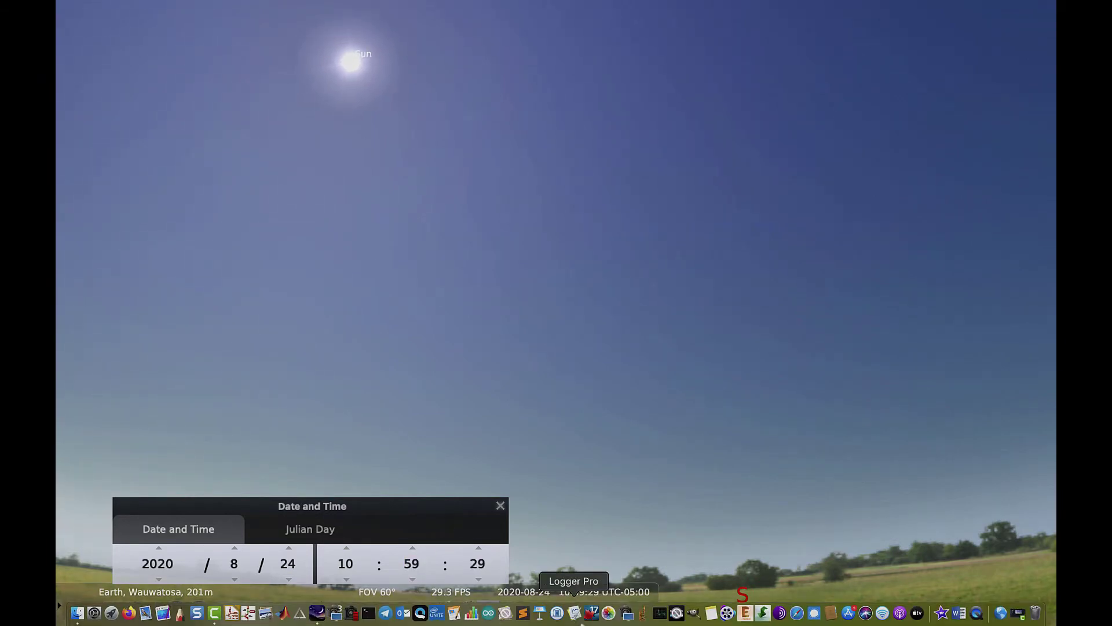
{"action": "left_click", "coordinate": [577, 612]}
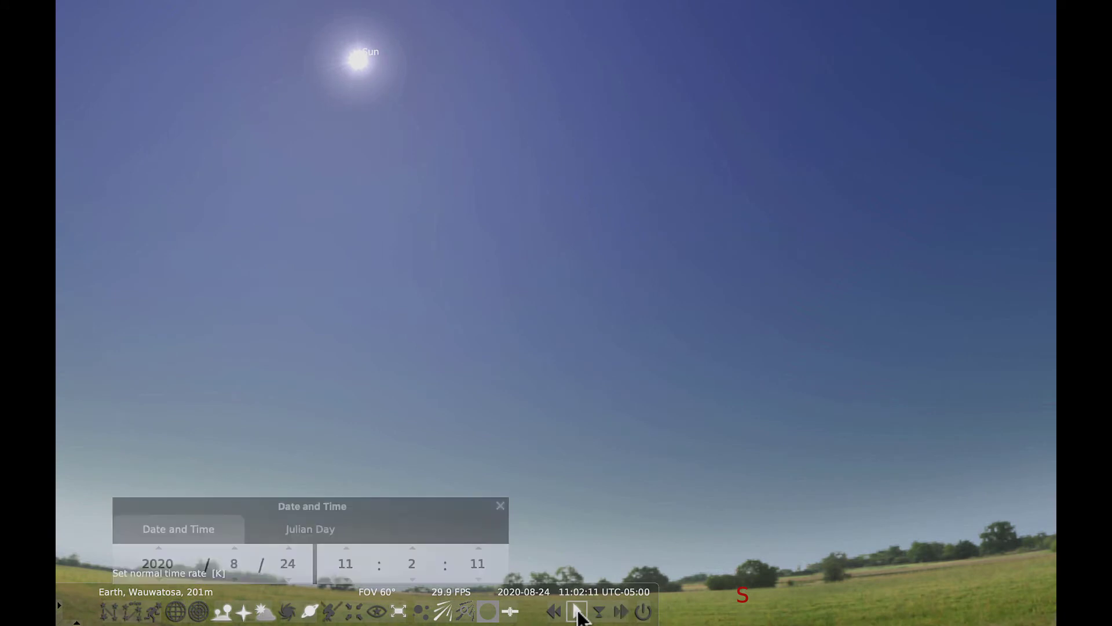
{"action": "left_click", "coordinate": [598, 611]}
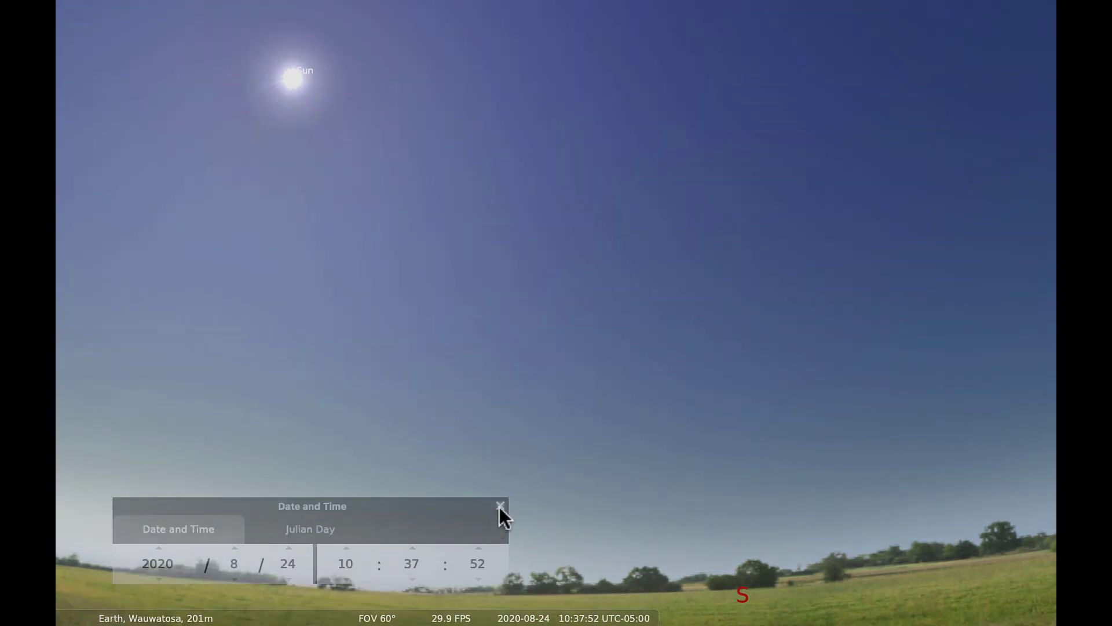
{"action": "left_click", "coordinate": [501, 506]}
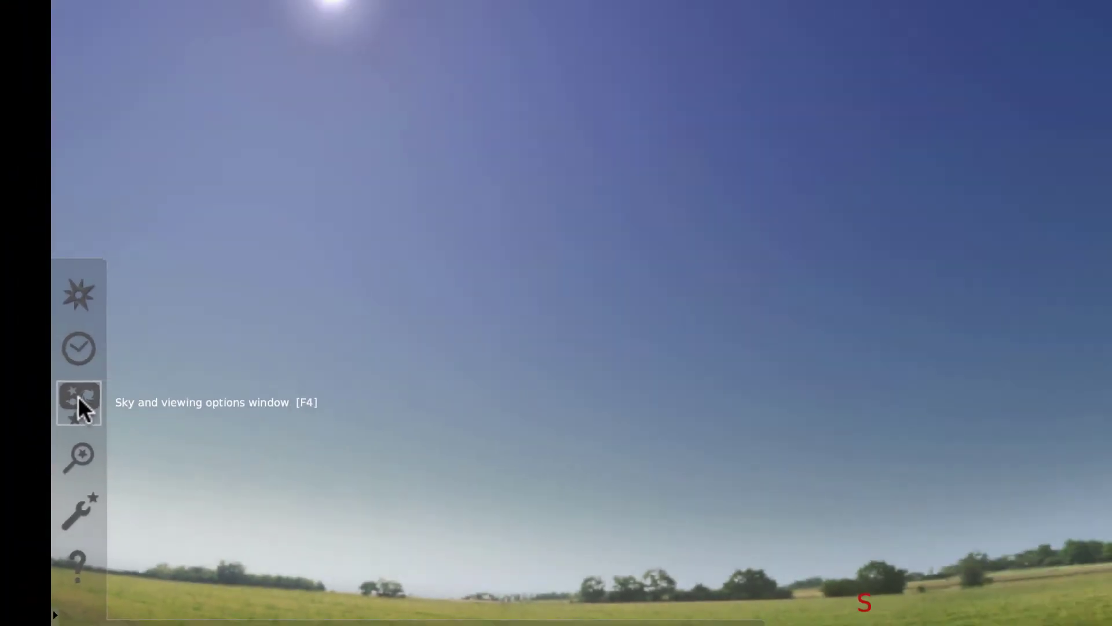
Open the View window (F4) at lower right, toggle Atmosphere off and on, and show the DSO page
{"action": "left_click", "coordinate": [51, 343]}
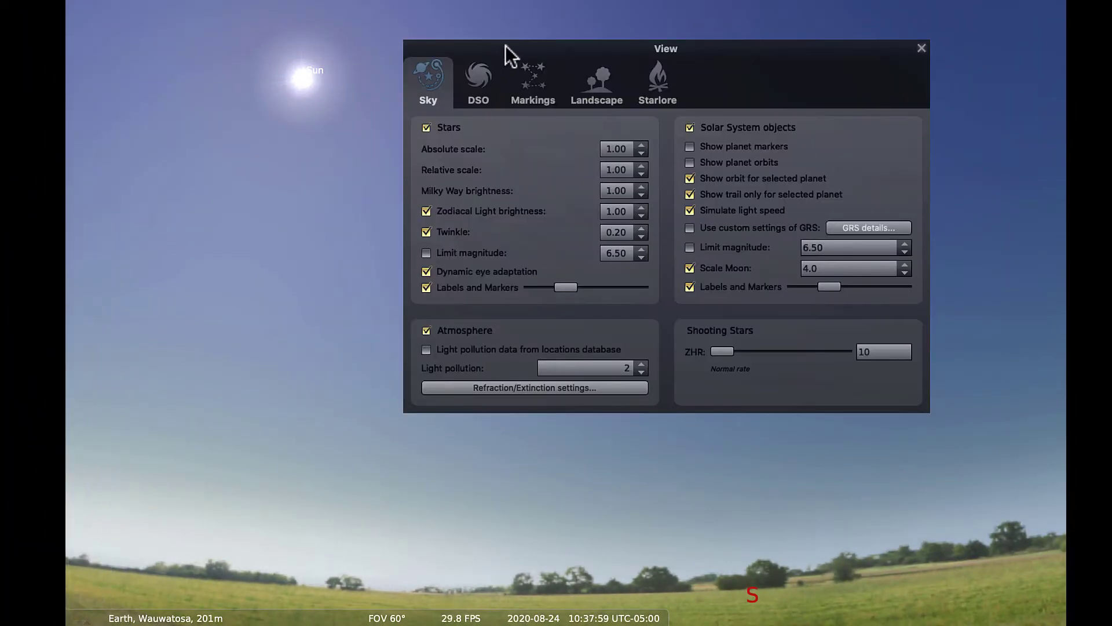
{"action": "left_click_drag", "start_coordinate": [507, 45], "coordinate": [589, 163]}
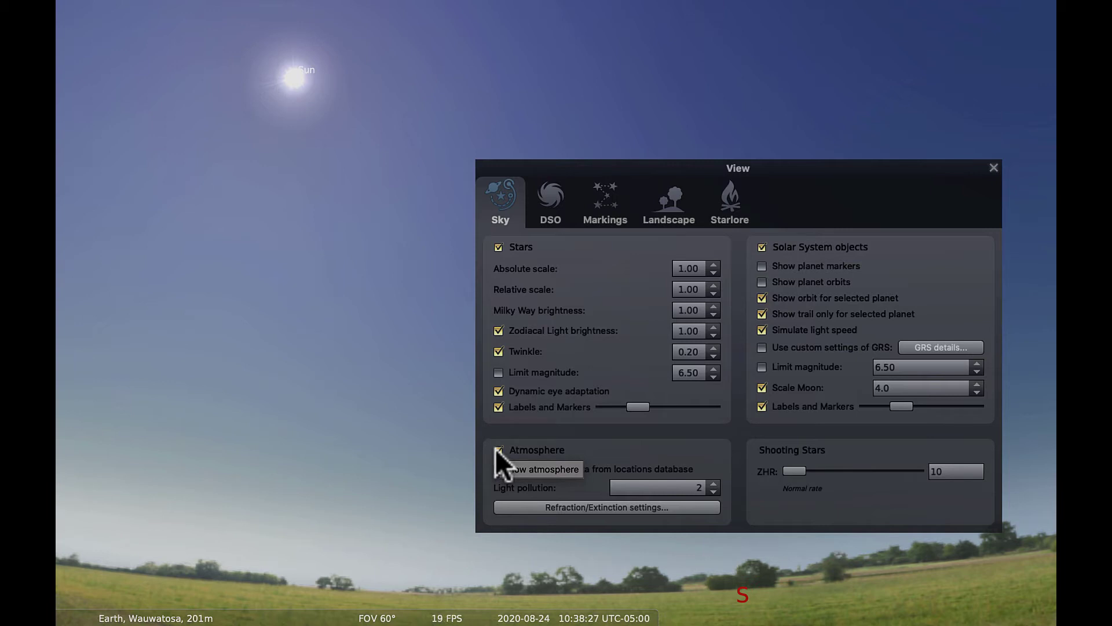
{"action": "left_click", "coordinate": [497, 451]}
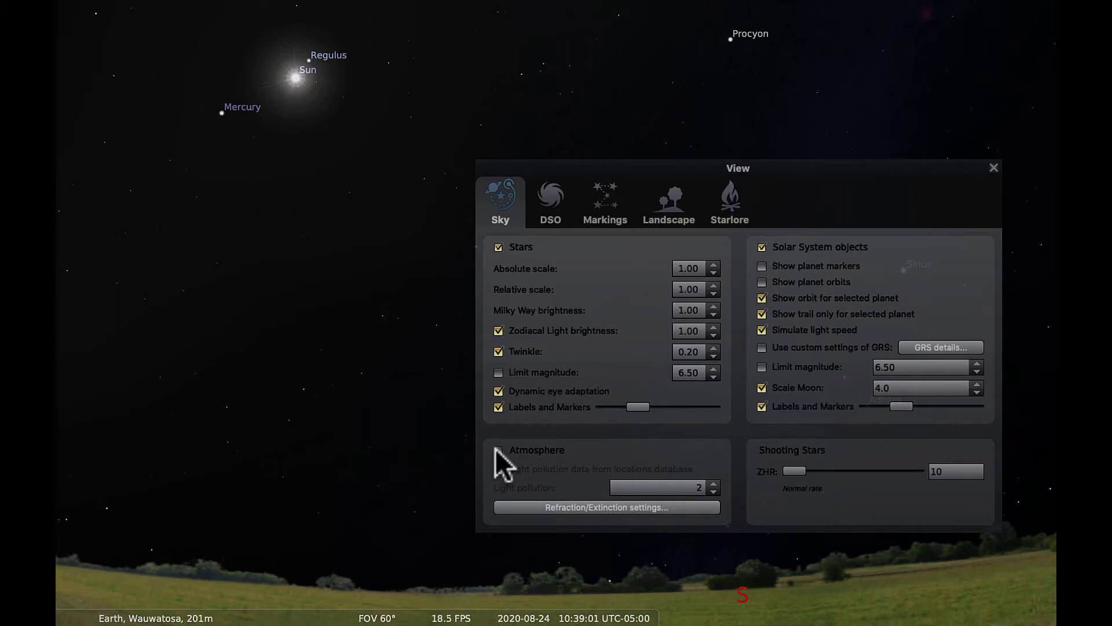
{"action": "left_click", "coordinate": [497, 450]}
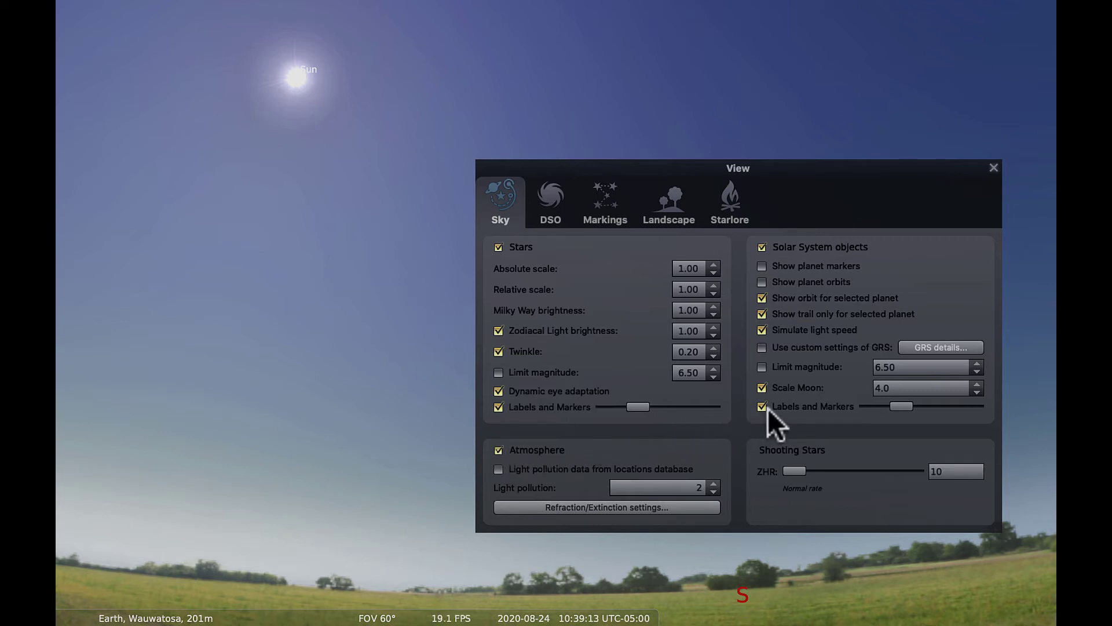
{"action": "left_click", "coordinate": [553, 203]}
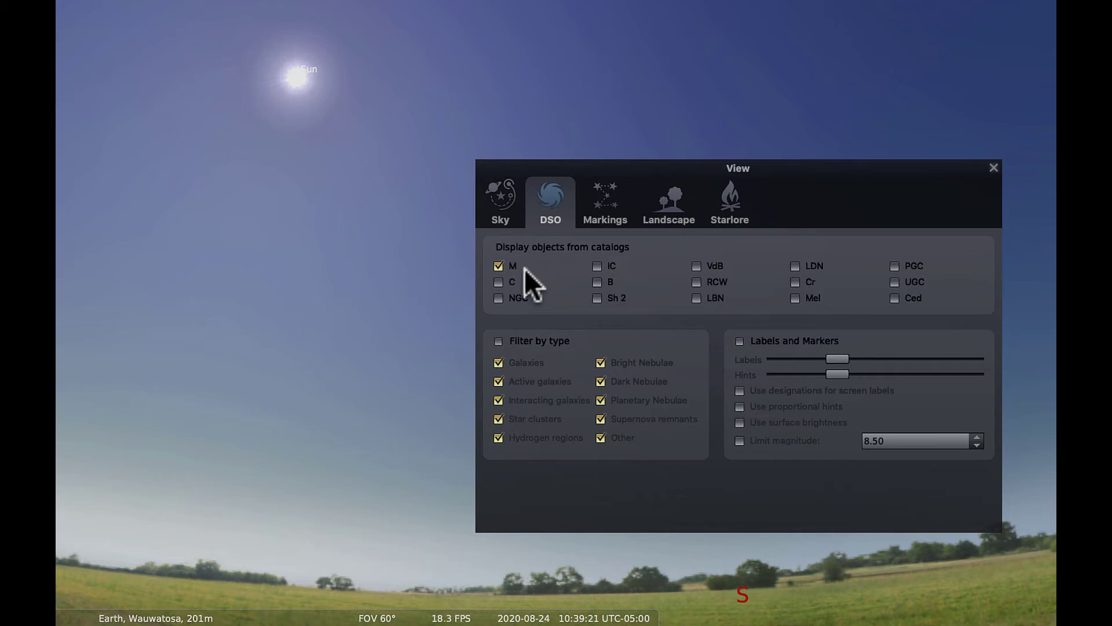
{"action": "left_click", "coordinate": [497, 298]}
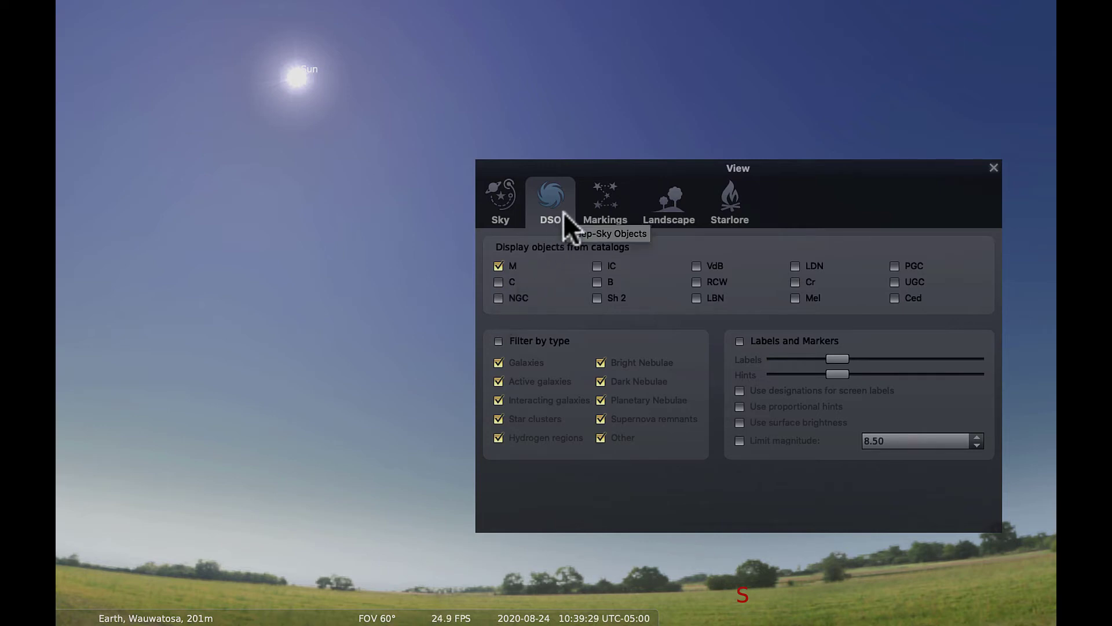
On the Markings page turn on the equatorial grid (of date), then pan the sky so the Sun moves up-left
{"action": "left_click", "coordinate": [612, 197]}
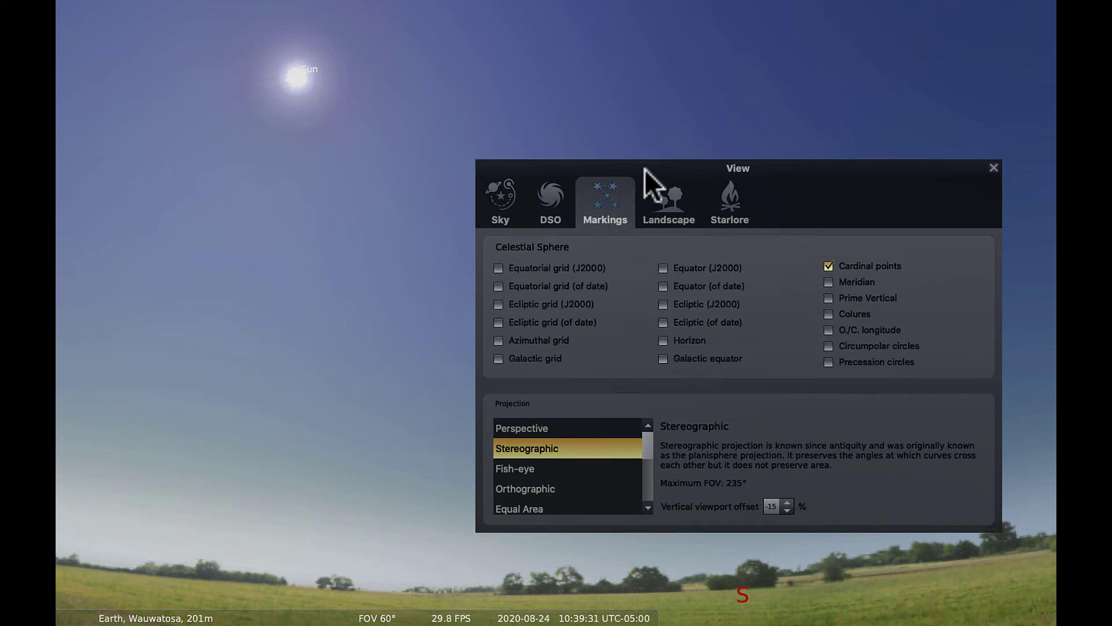
{"action": "left_click_drag", "start_coordinate": [651, 181], "coordinate": [682, 177]}
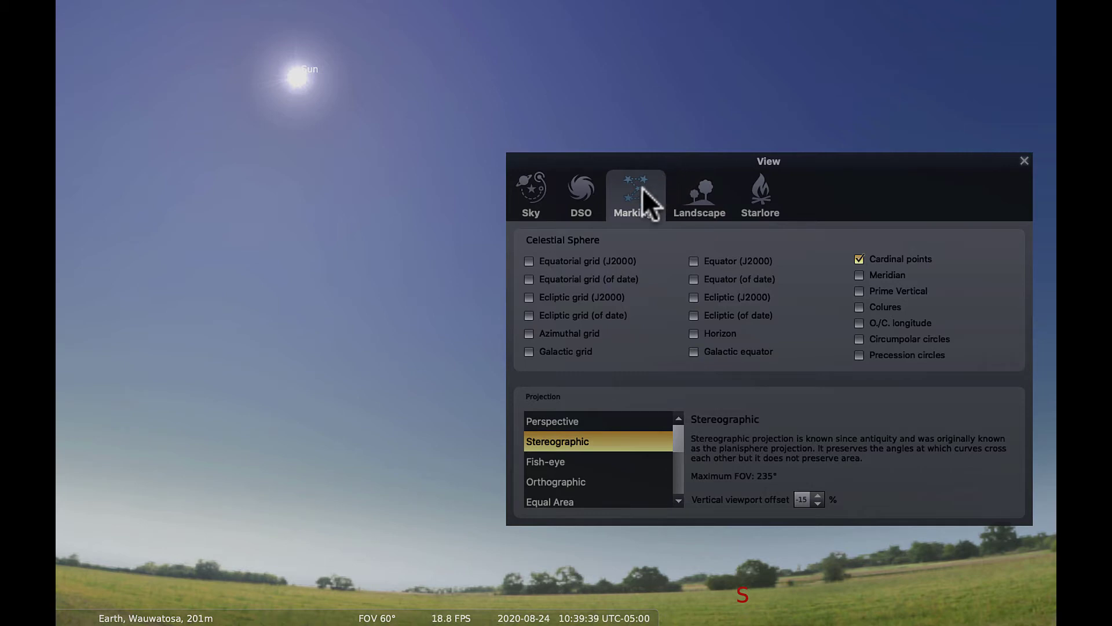
{"action": "left_click", "coordinate": [528, 280]}
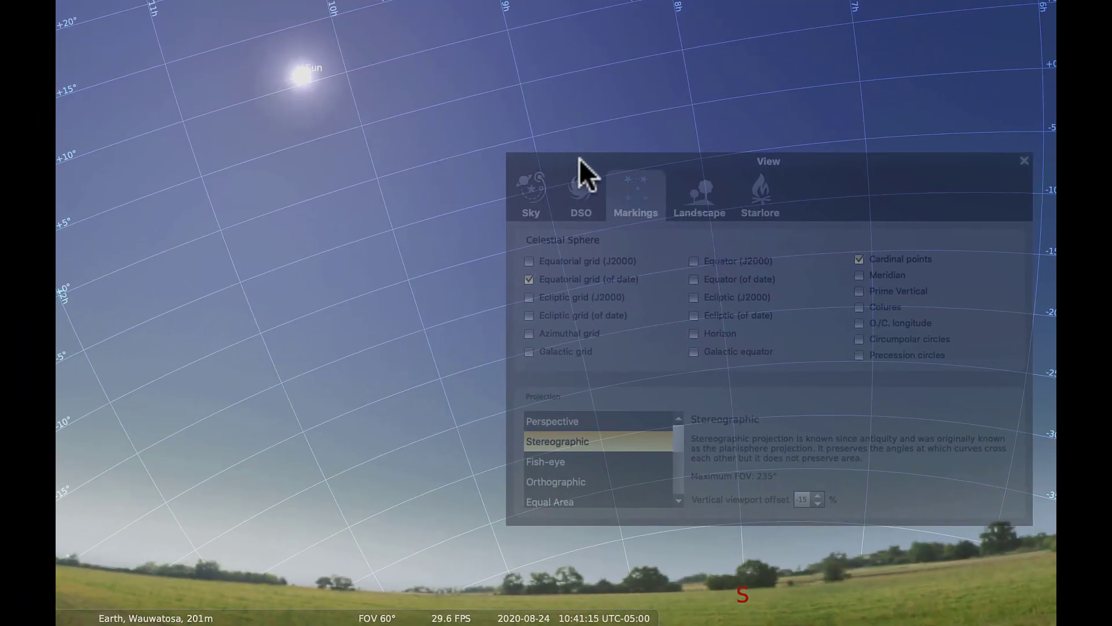
{"action": "left_click_drag", "start_coordinate": [580, 158], "coordinate": [264, 189]}
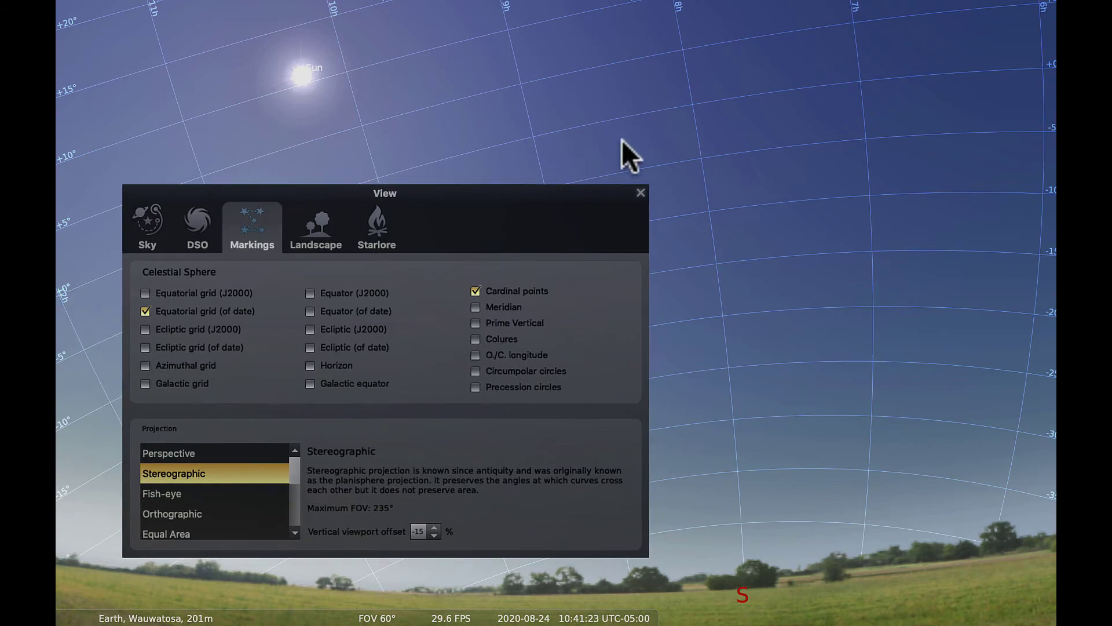
{"action": "left_click_drag", "start_coordinate": [621, 140], "coordinate": [509, 141]}
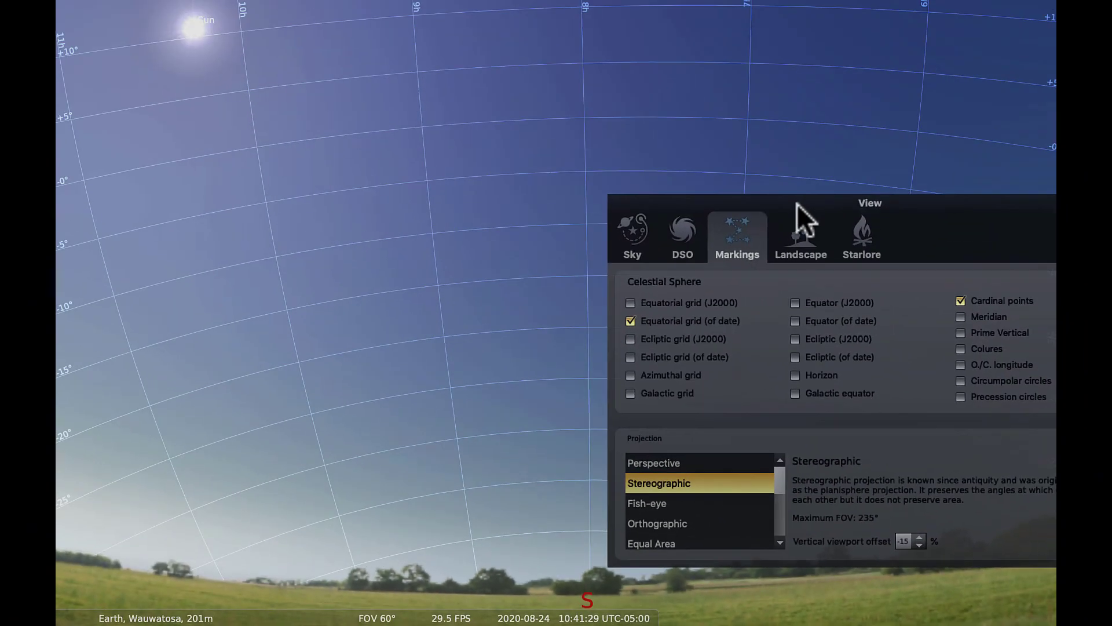
Turn on the Meridian line and reposition the View window to the centre of the screen
{"action": "left_click_drag", "start_coordinate": [797, 204], "coordinate": [772, 190]}
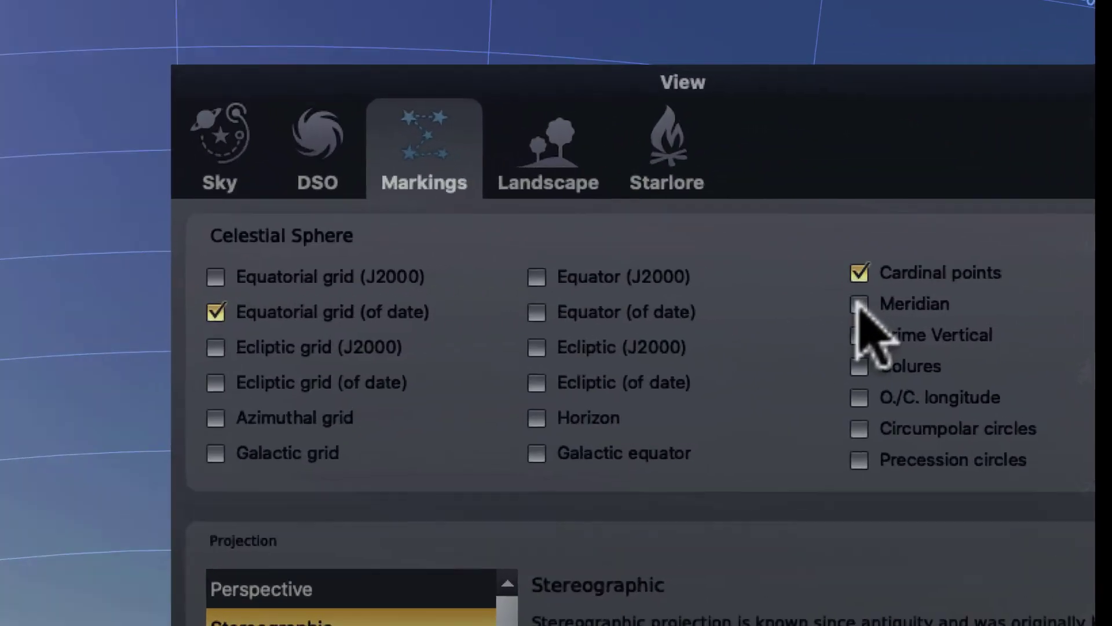
{"action": "left_click", "coordinate": [935, 303]}
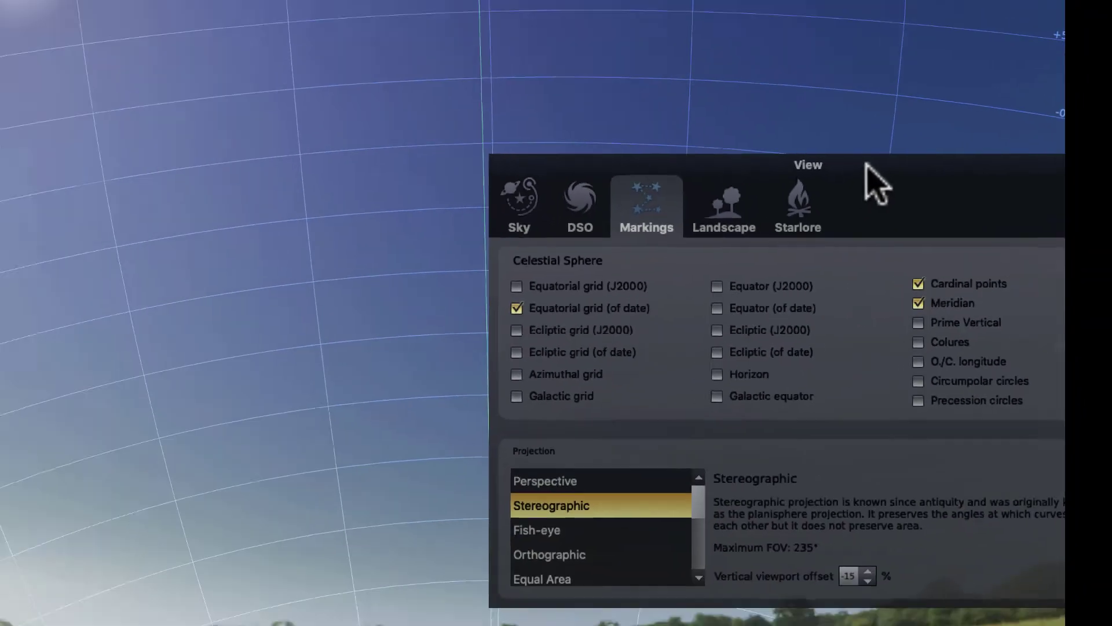
{"action": "left_click_drag", "start_coordinate": [822, 194], "coordinate": [299, 187]}
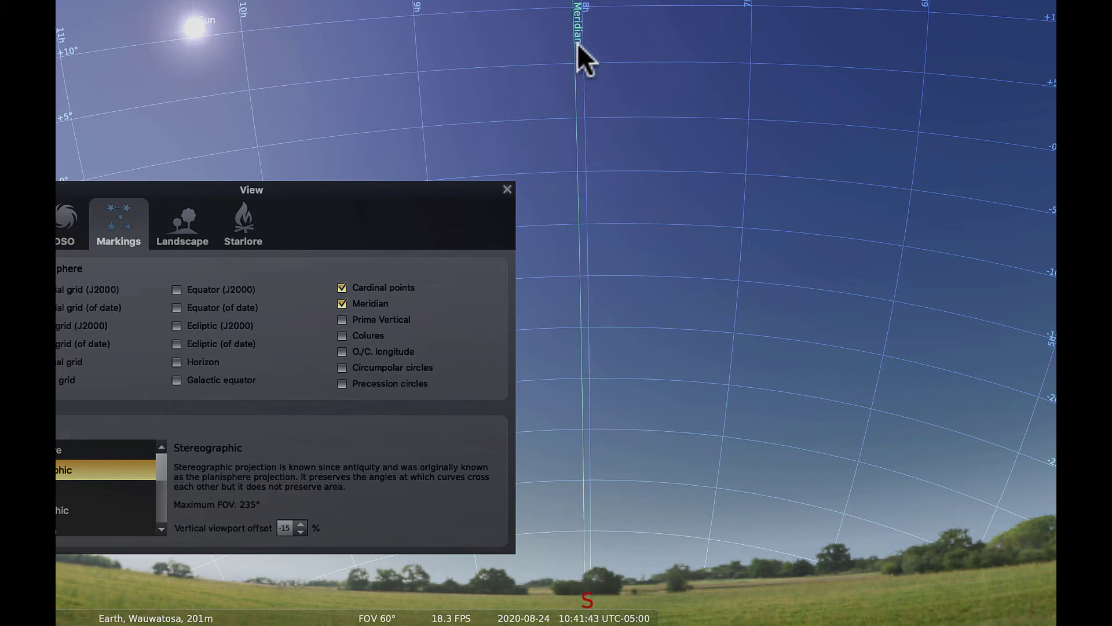
{"action": "left_click_drag", "start_coordinate": [424, 189], "coordinate": [511, 201]}
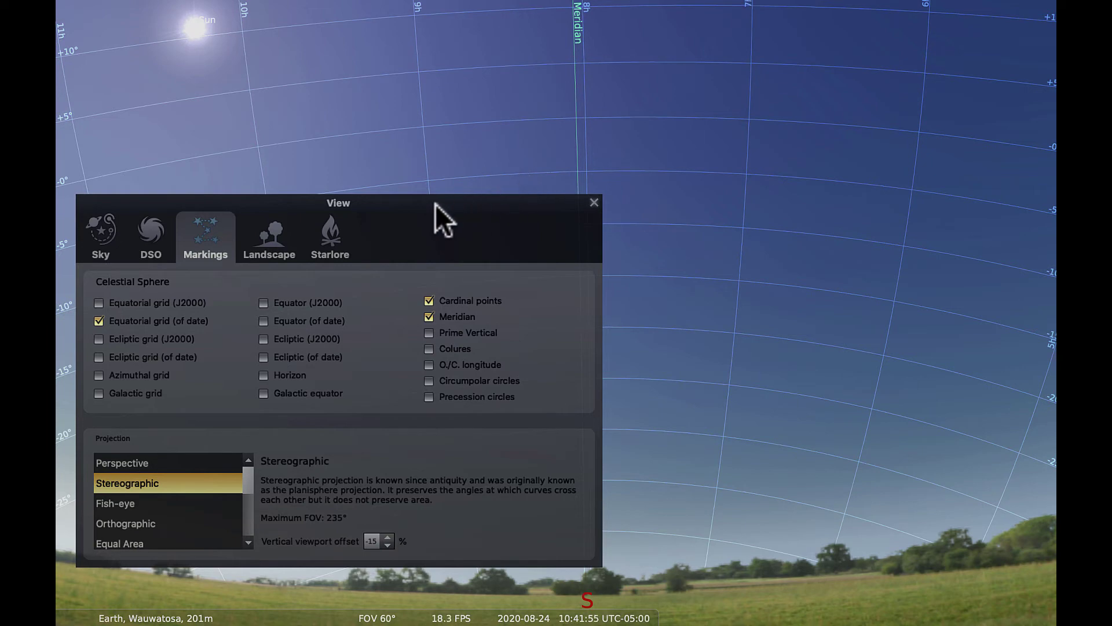
{"action": "left_click_drag", "start_coordinate": [434, 204], "coordinate": [688, 171]}
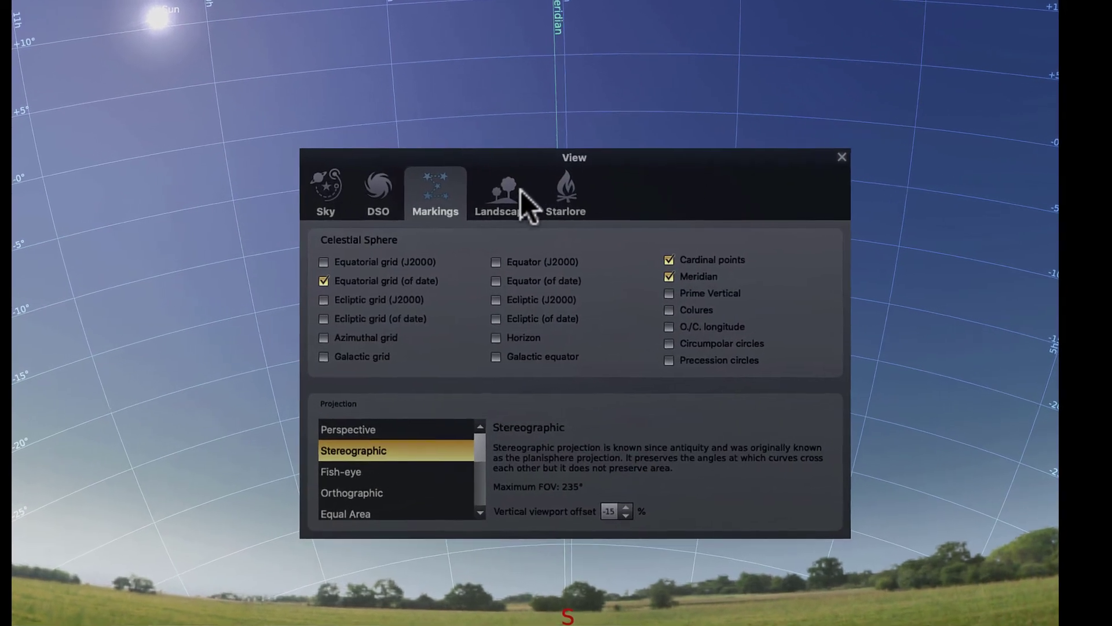
Preview the Hurricane, Ocean and Trees landscapes, return to Guéreins, and show the Starlore page
{"action": "left_click", "coordinate": [505, 194]}
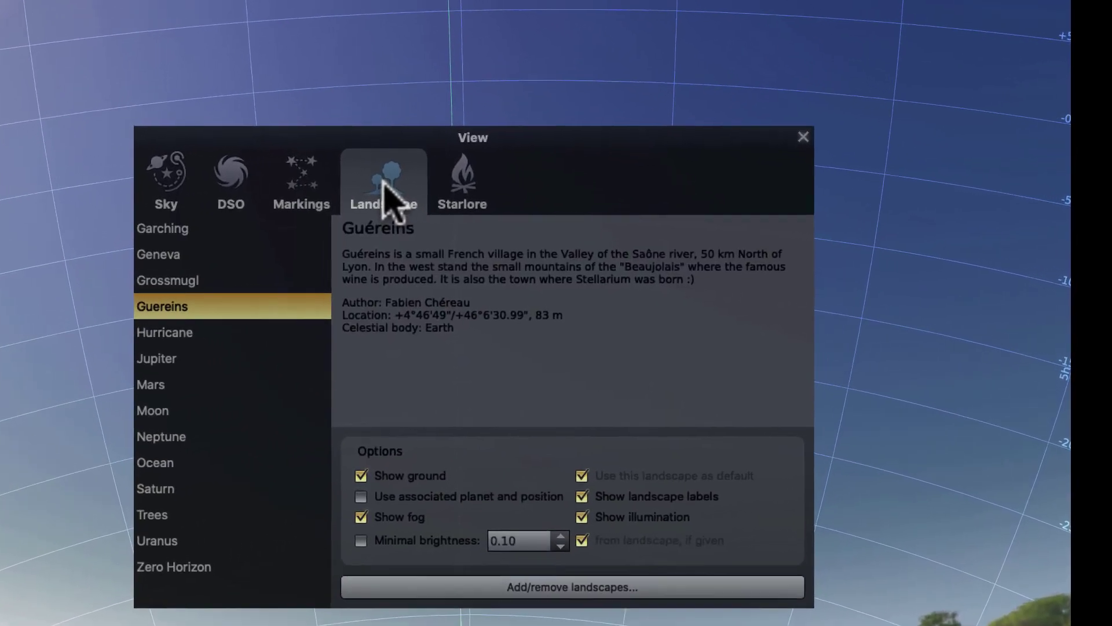
{"action": "left_click_drag", "start_coordinate": [313, 142], "coordinate": [440, 58]}
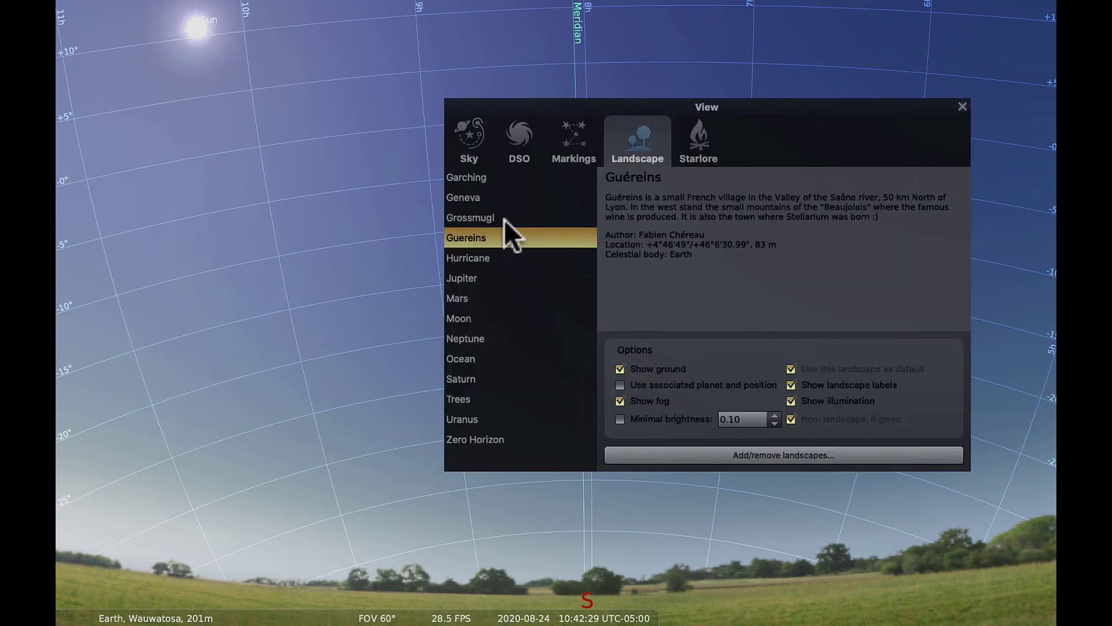
{"action": "left_click", "coordinate": [468, 257]}
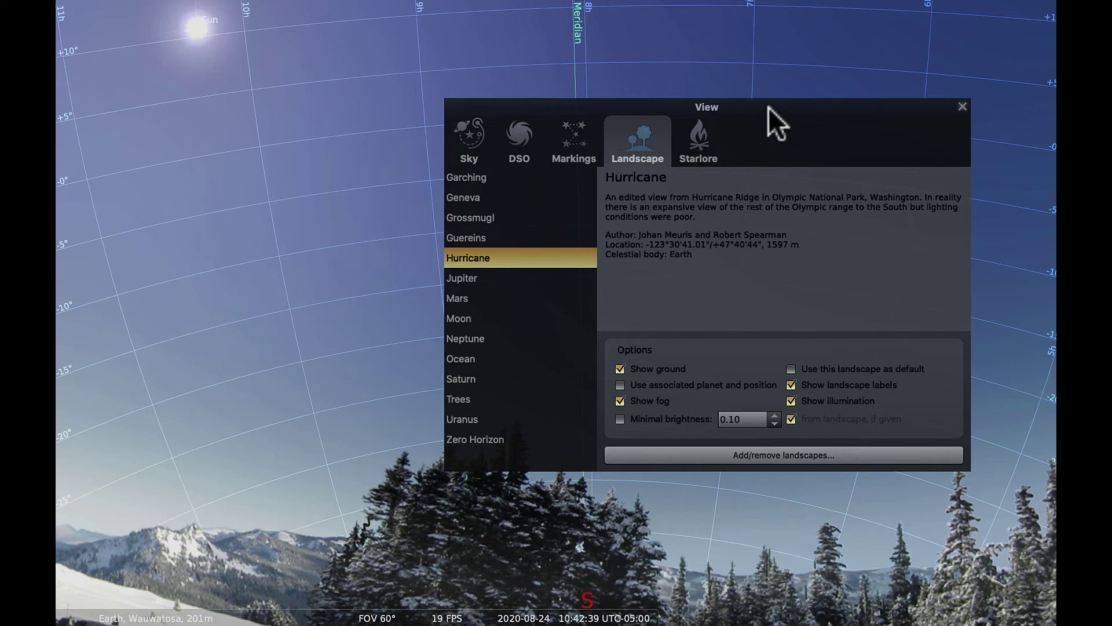
{"action": "left_click_drag", "start_coordinate": [768, 107], "coordinate": [794, 68]}
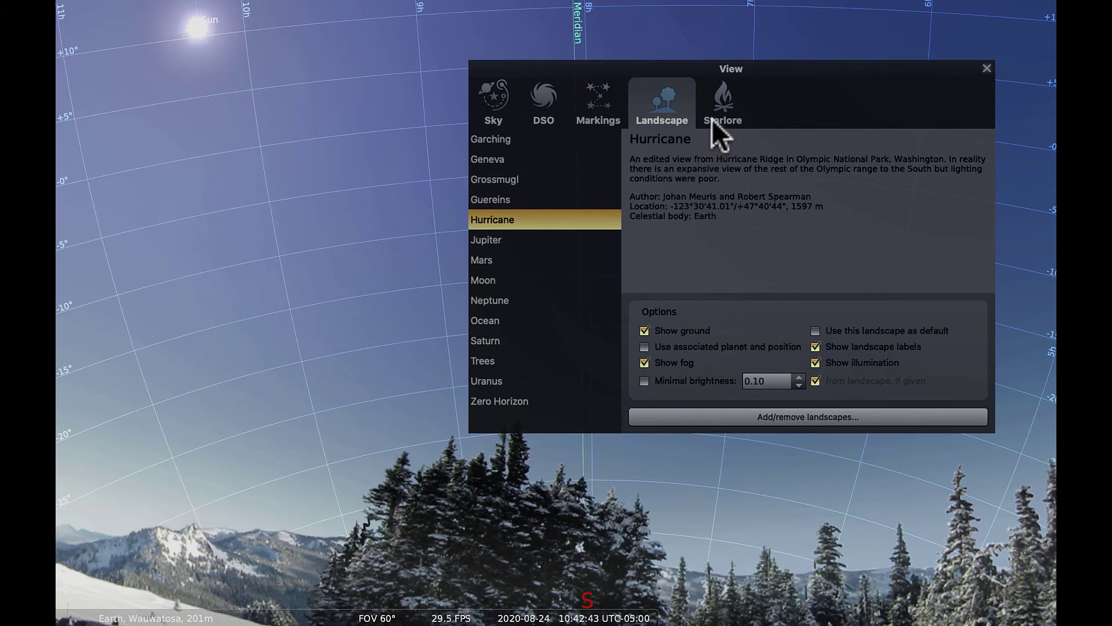
{"action": "left_click", "coordinate": [483, 322]}
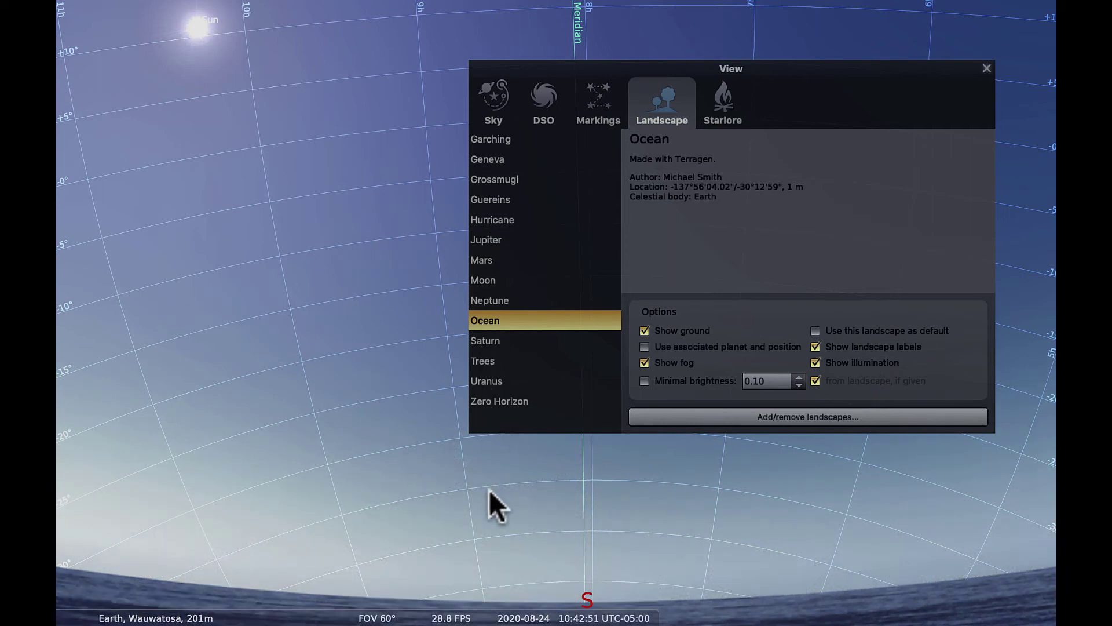
{"action": "left_click", "coordinate": [487, 360]}
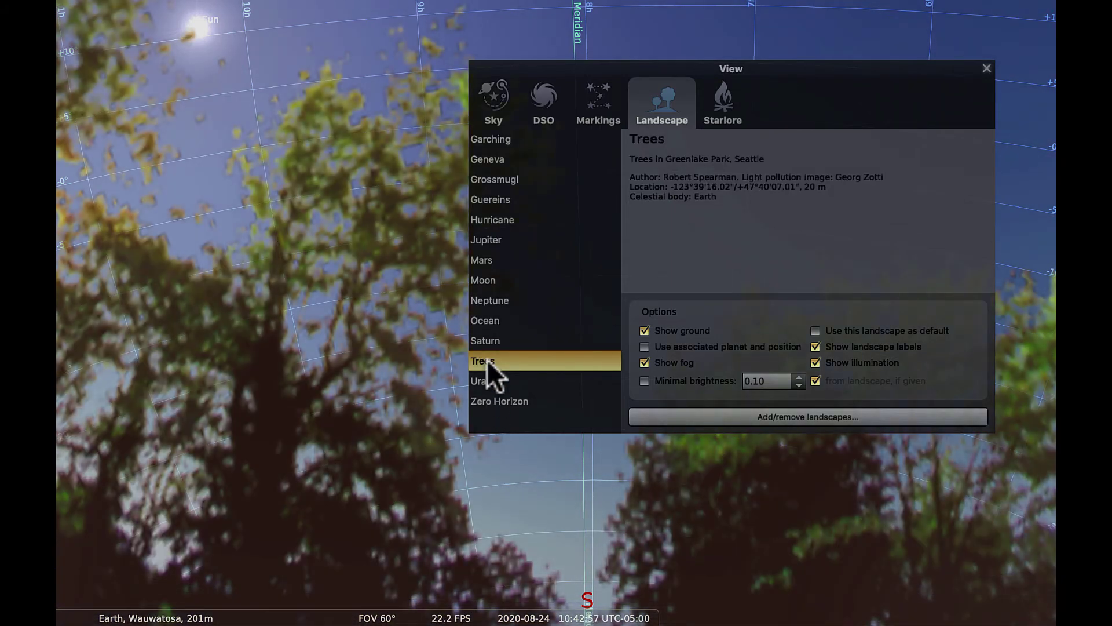
{"action": "left_click", "coordinate": [493, 198]}
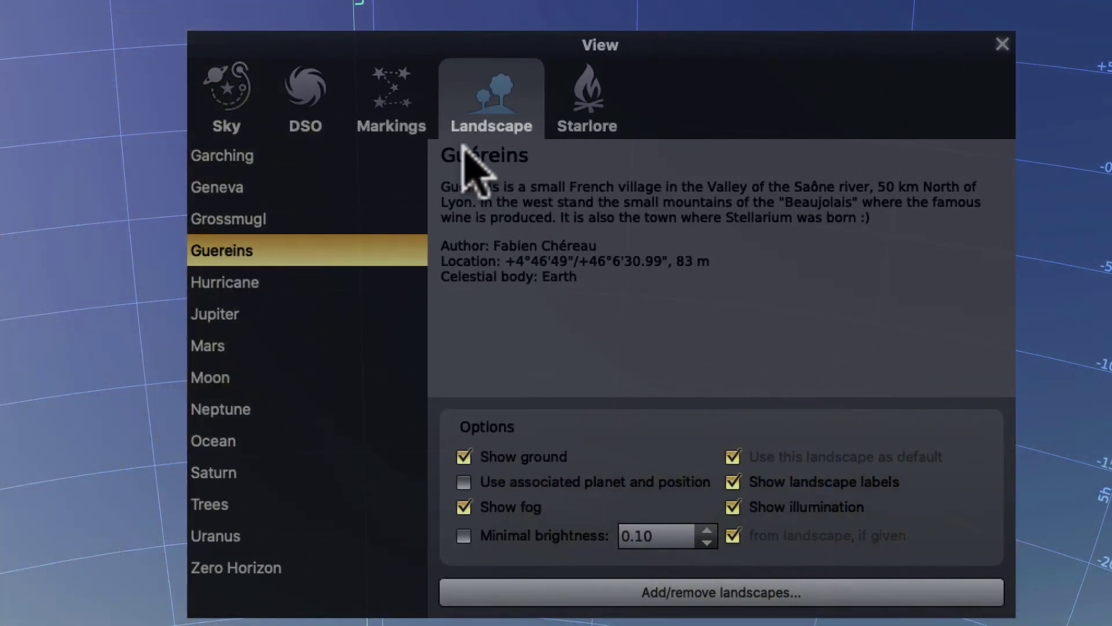
{"action": "left_click", "coordinate": [591, 115]}
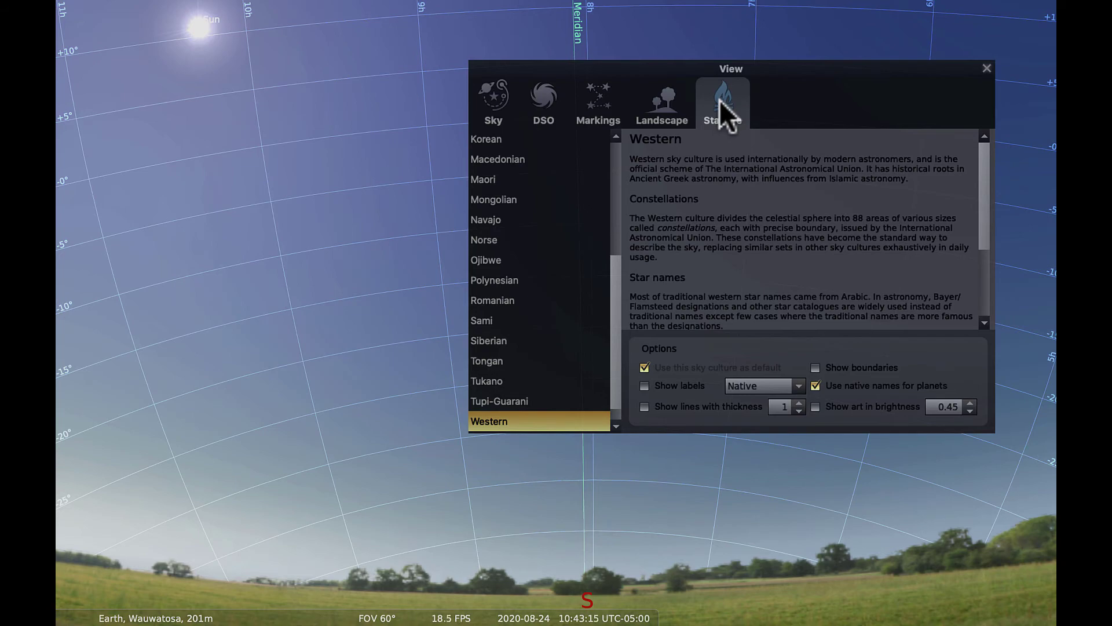
Preview the Arabic sky culture, then select Western and close the View window
{"action": "mouse_move", "coordinate": [226, 605]}
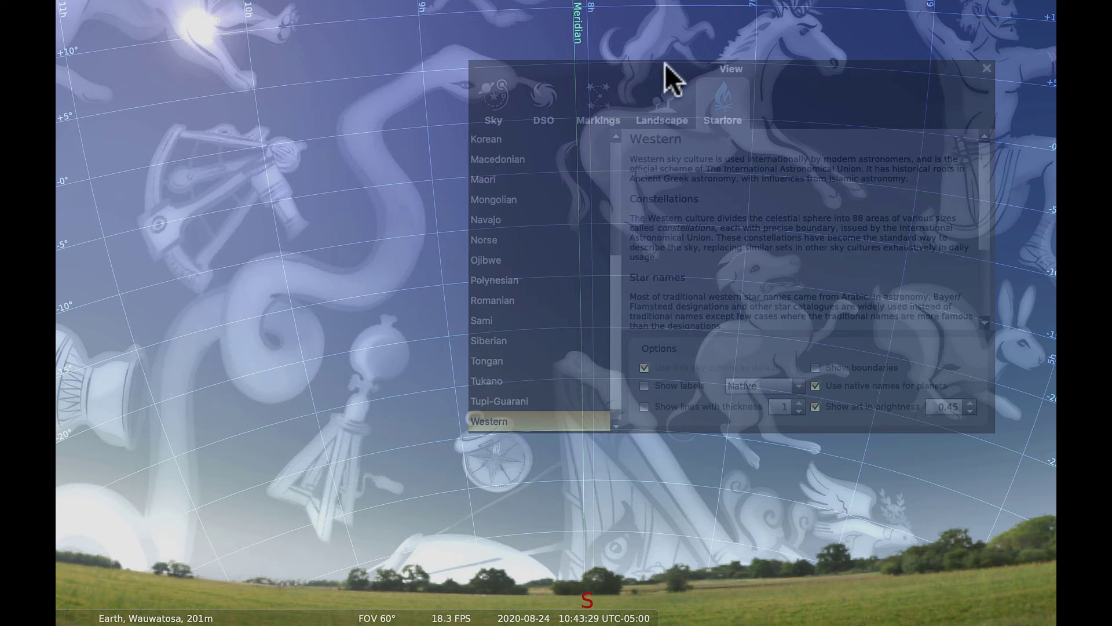
{"action": "left_click_drag", "start_coordinate": [664, 63], "coordinate": [708, 142]}
{"action": "left_click_drag", "start_coordinate": [655, 346], "coordinate": [665, 235]}
{"action": "left_click", "coordinate": [531, 219]}
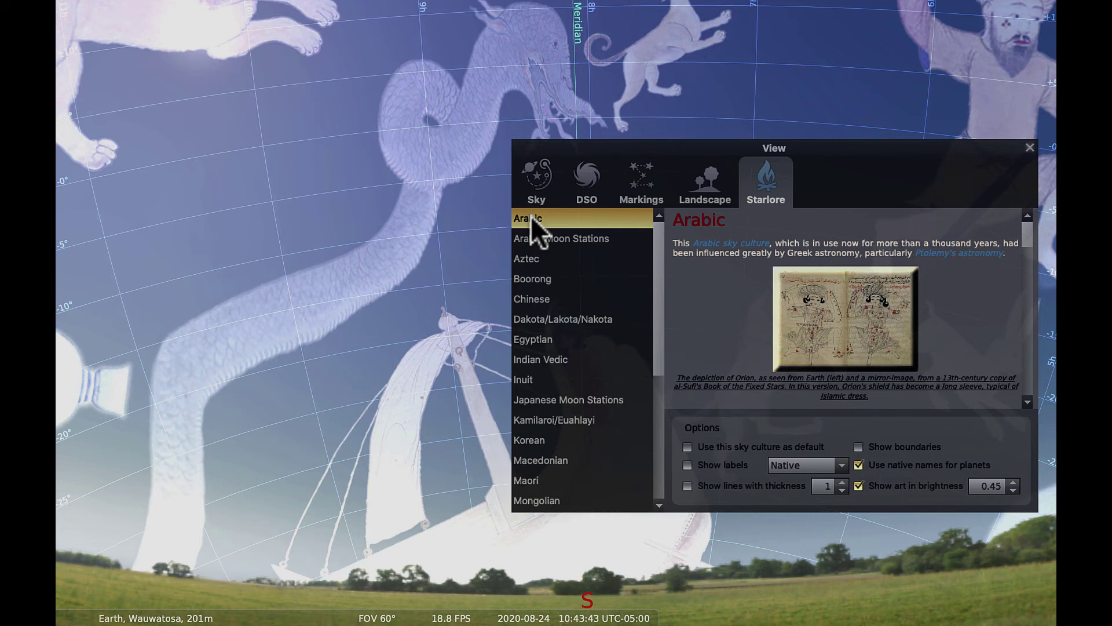
{"action": "scroll", "coordinate": [579, 329], "scroll_direction": "down", "scroll_amount": 3}
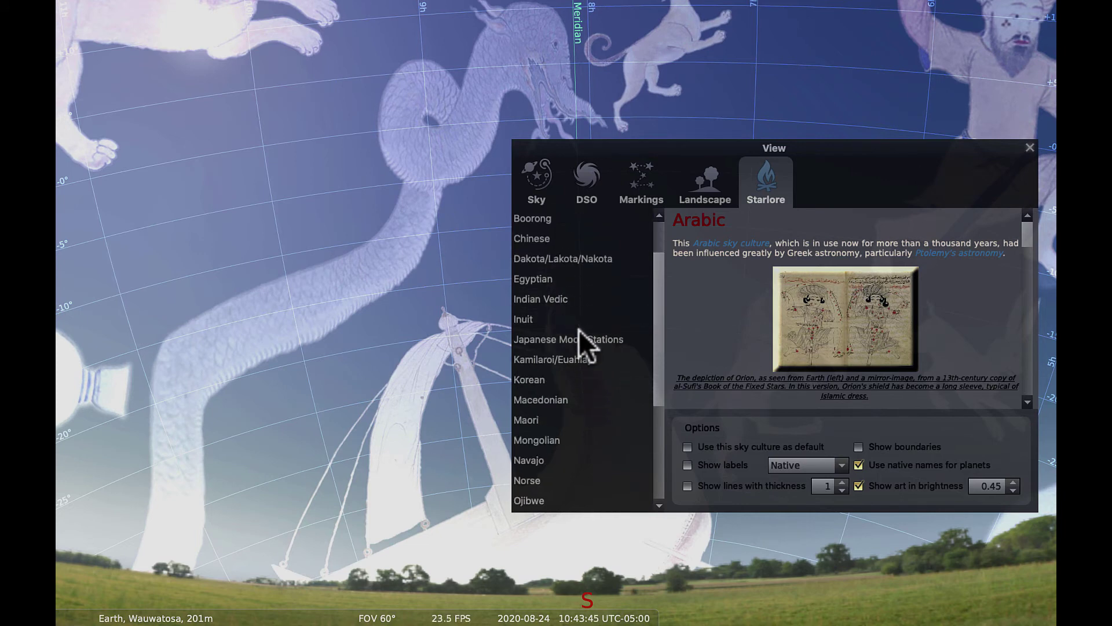
{"action": "scroll", "coordinate": [579, 329], "scroll_direction": "down", "scroll_amount": 2}
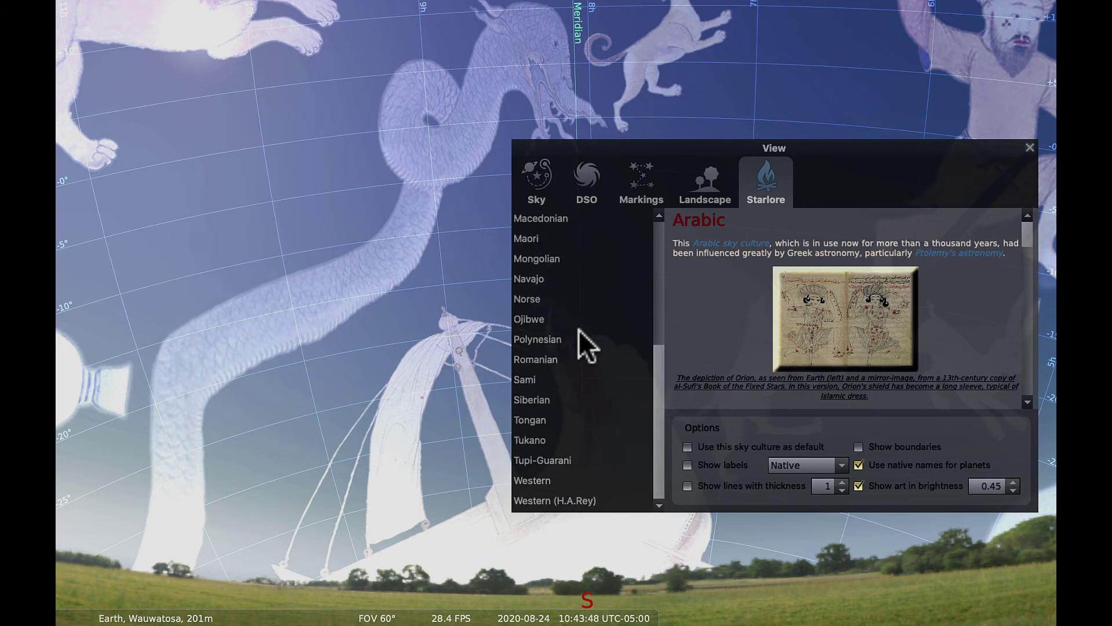
{"action": "left_click", "coordinate": [525, 478]}
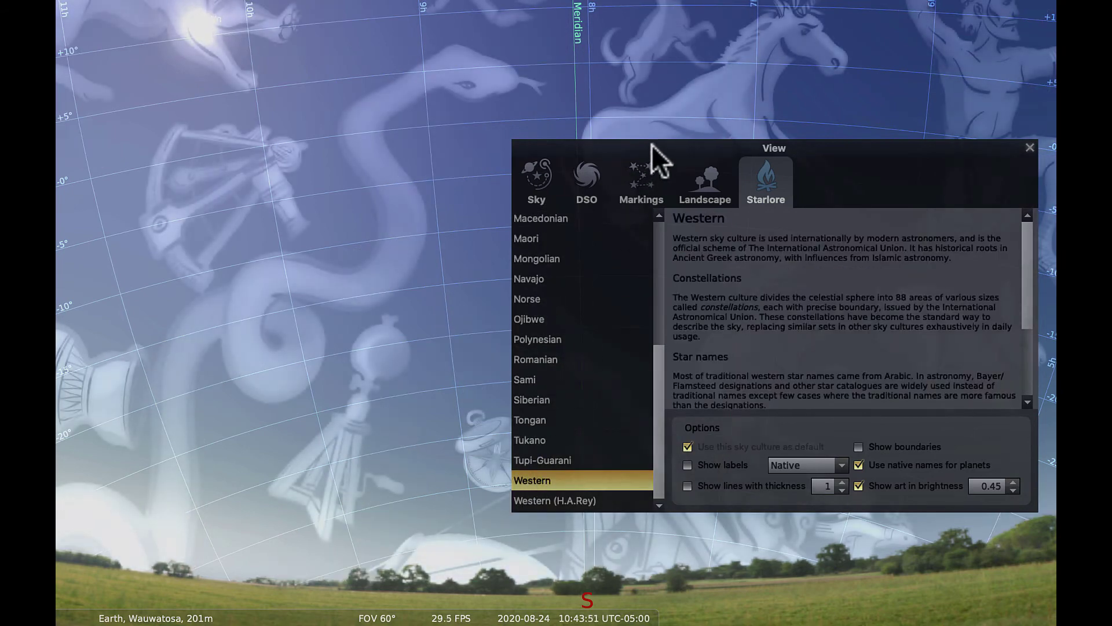
{"action": "left_click_drag", "start_coordinate": [652, 145], "coordinate": [583, 144]}
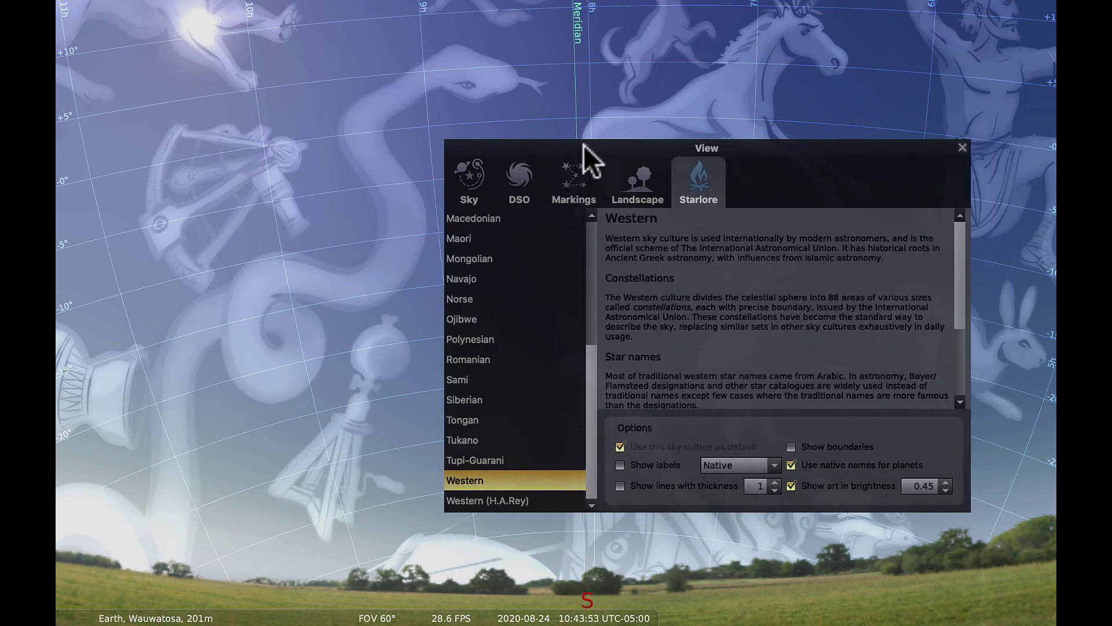
{"action": "left_click", "coordinate": [961, 146]}
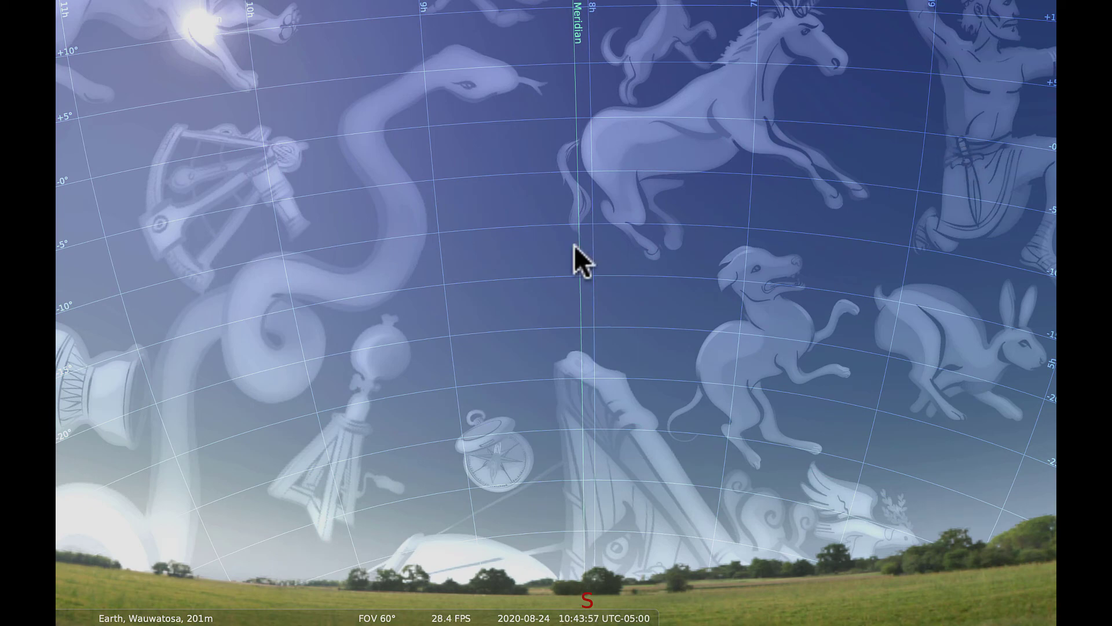
Reopen the View settings, switch Atmosphere off and back on in the Sky page, then close them
{"action": "mouse_move", "coordinate": [78, 385]}
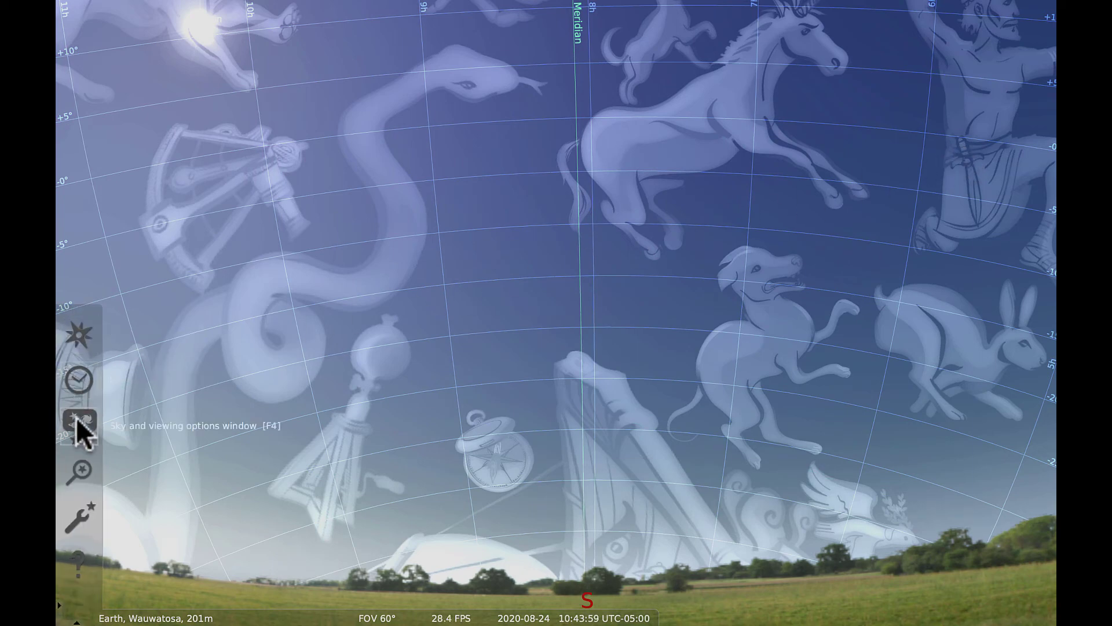
{"action": "left_click", "coordinate": [76, 418]}
{"action": "left_click", "coordinate": [572, 180]}
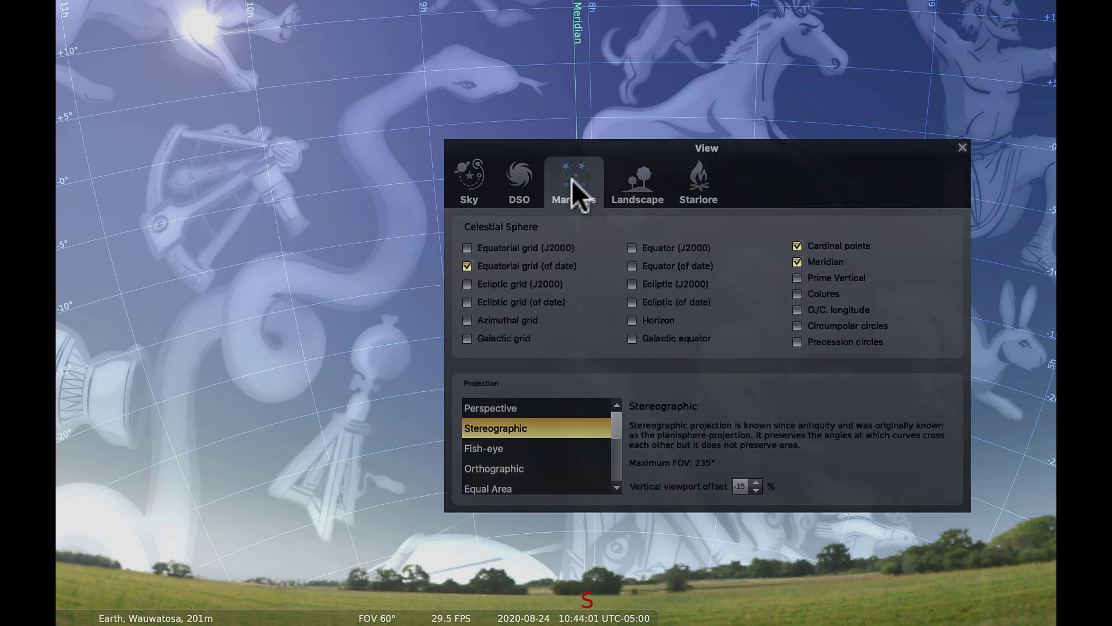
{"action": "left_click", "coordinate": [624, 175]}
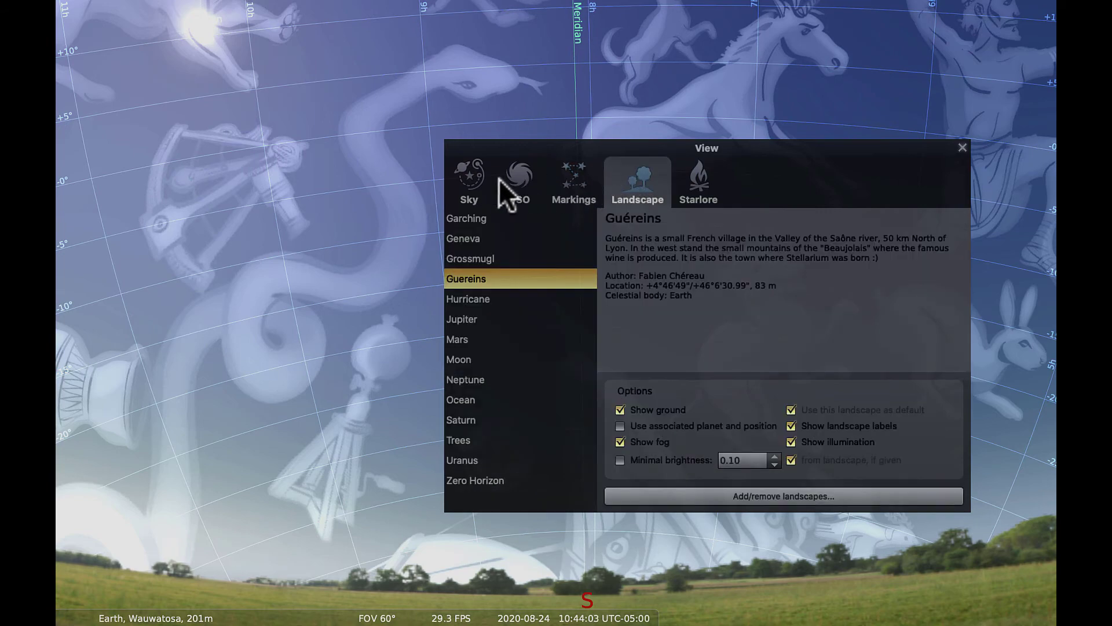
{"action": "left_click", "coordinate": [468, 180]}
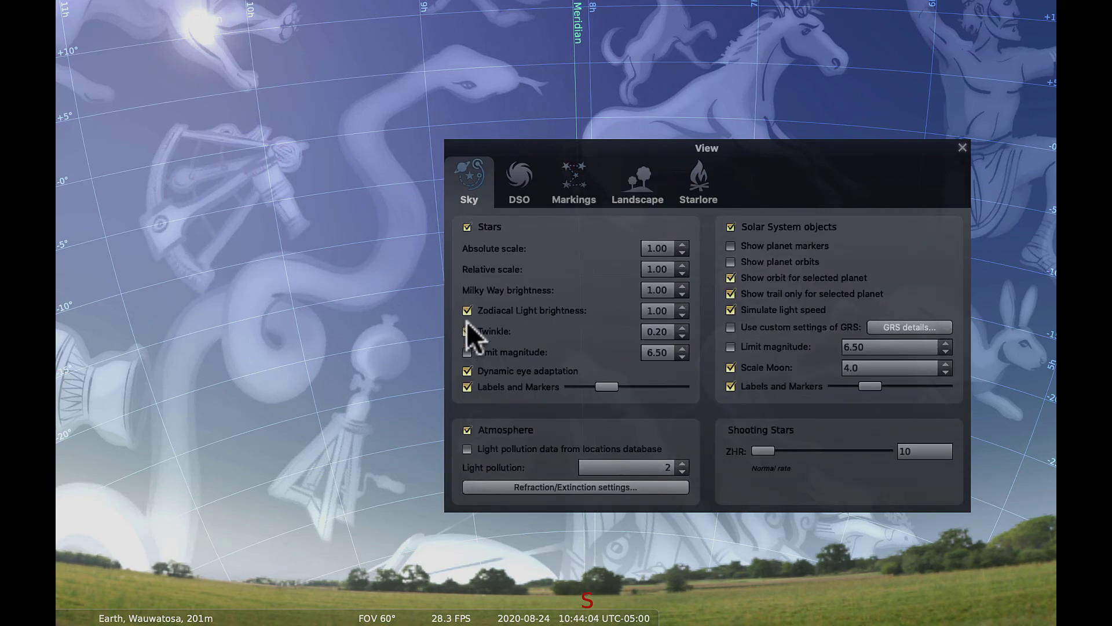
{"action": "left_click", "coordinate": [465, 431]}
{"action": "left_click_drag", "start_coordinate": [560, 154], "coordinate": [668, 196]}
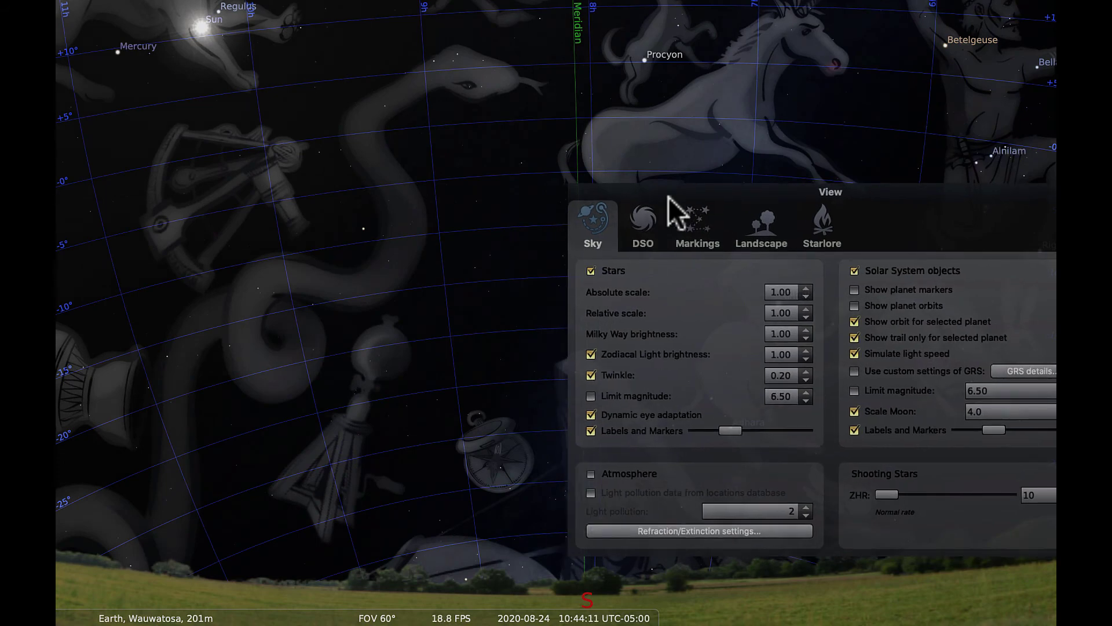
{"action": "left_click_drag", "start_coordinate": [684, 189], "coordinate": [570, 161]}
{"action": "left_click", "coordinate": [477, 446]}
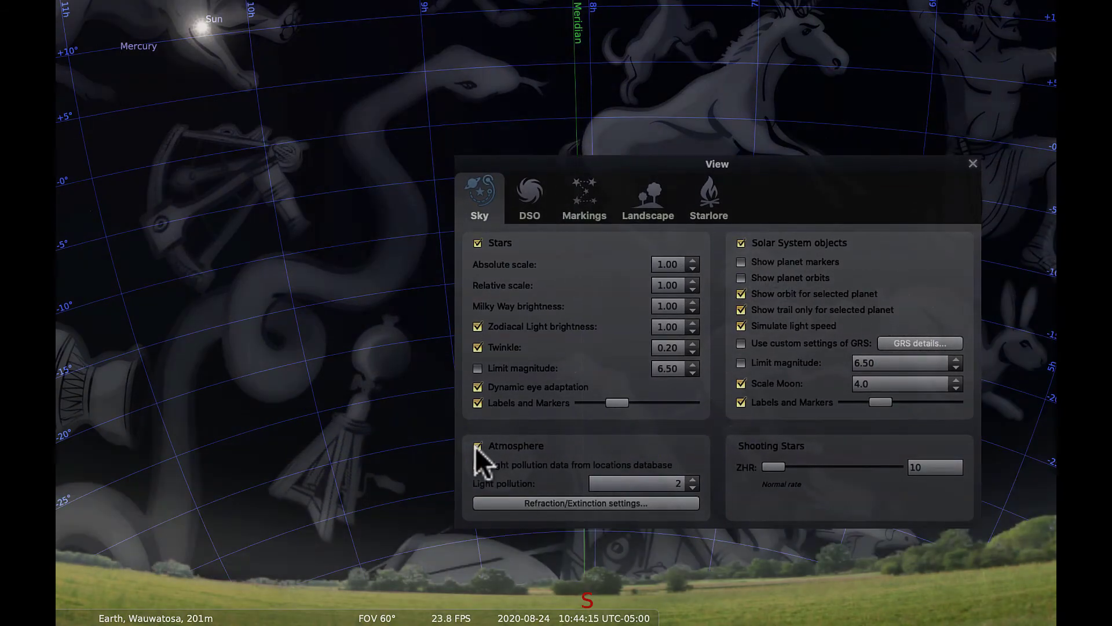
{"action": "left_click", "coordinate": [972, 164]}
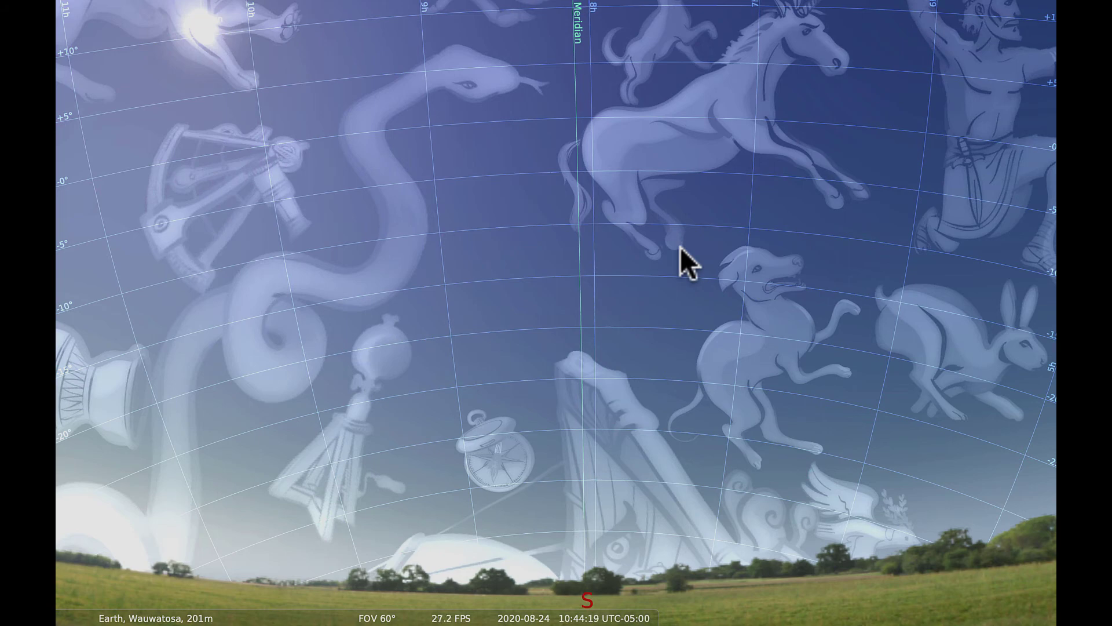
Bring up the Date and Time window and move it to the left
{"action": "key", "text": "Right"}
{"action": "key", "text": "Up"}
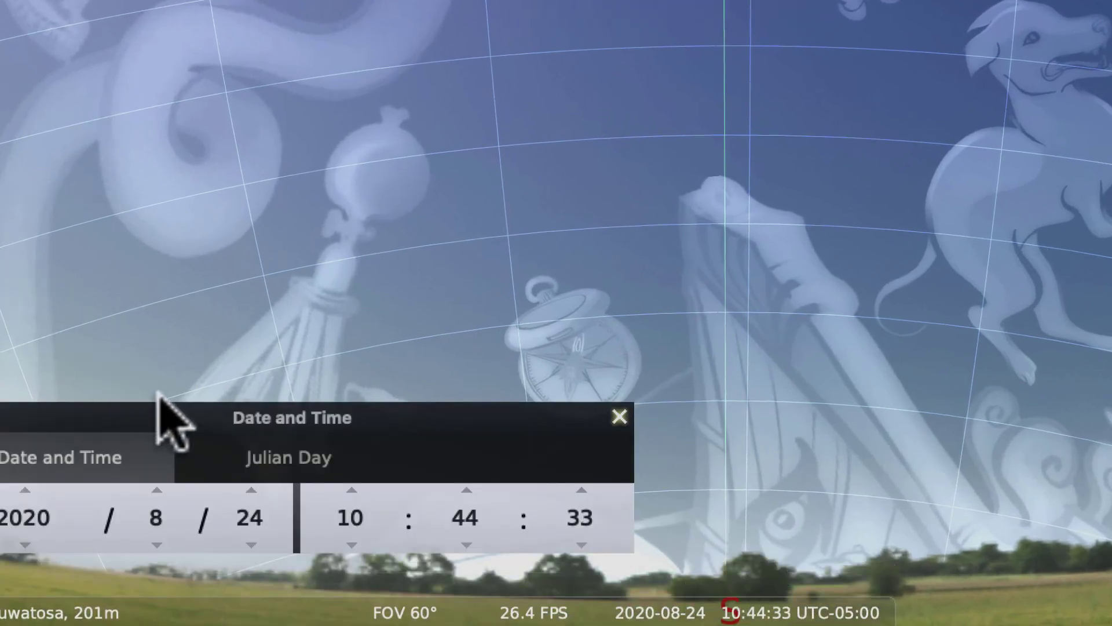
{"action": "left_click_drag", "start_coordinate": [181, 410], "coordinate": [144, 410]}
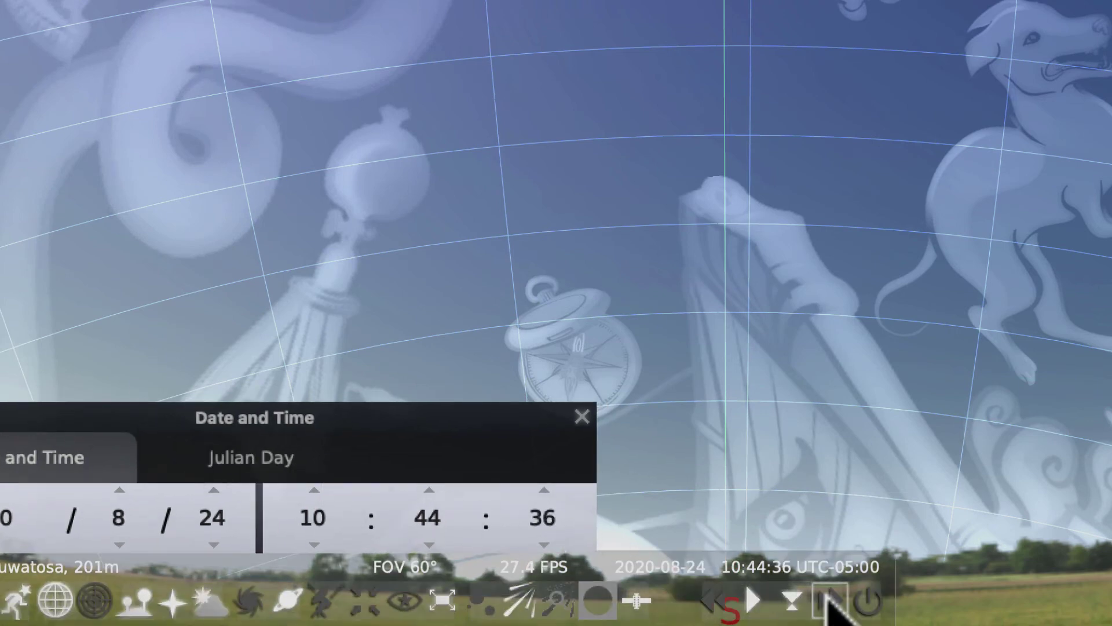
Speed up simulated time and tilt the view upward toward Leo
{"action": "left_click", "coordinate": [829, 601]}
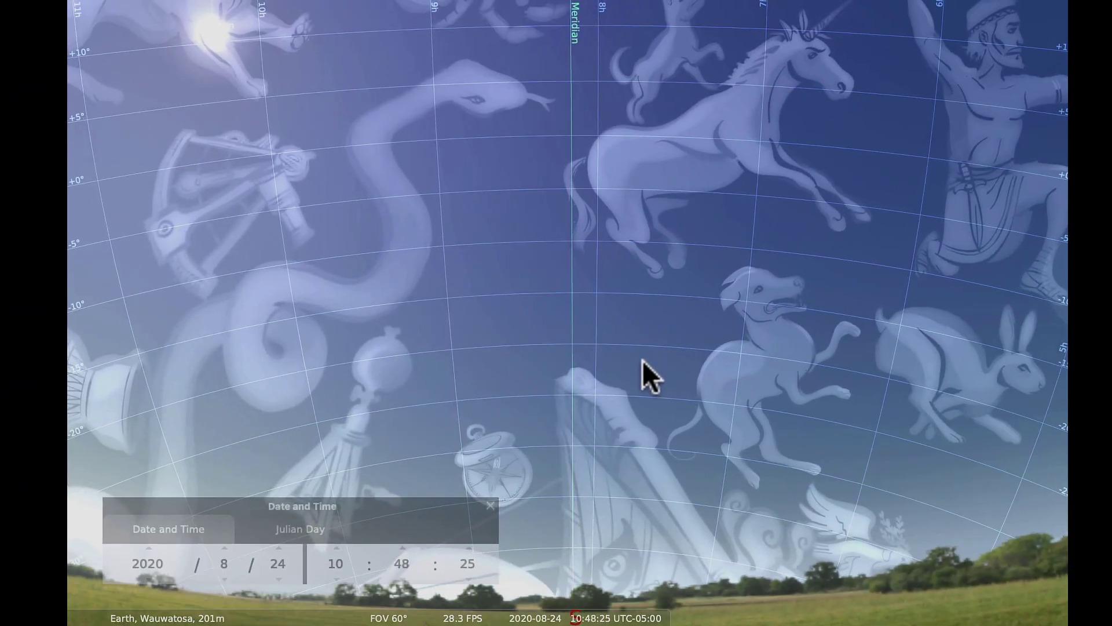
{"action": "left_click_drag", "start_coordinate": [652, 304], "coordinate": [659, 343]}
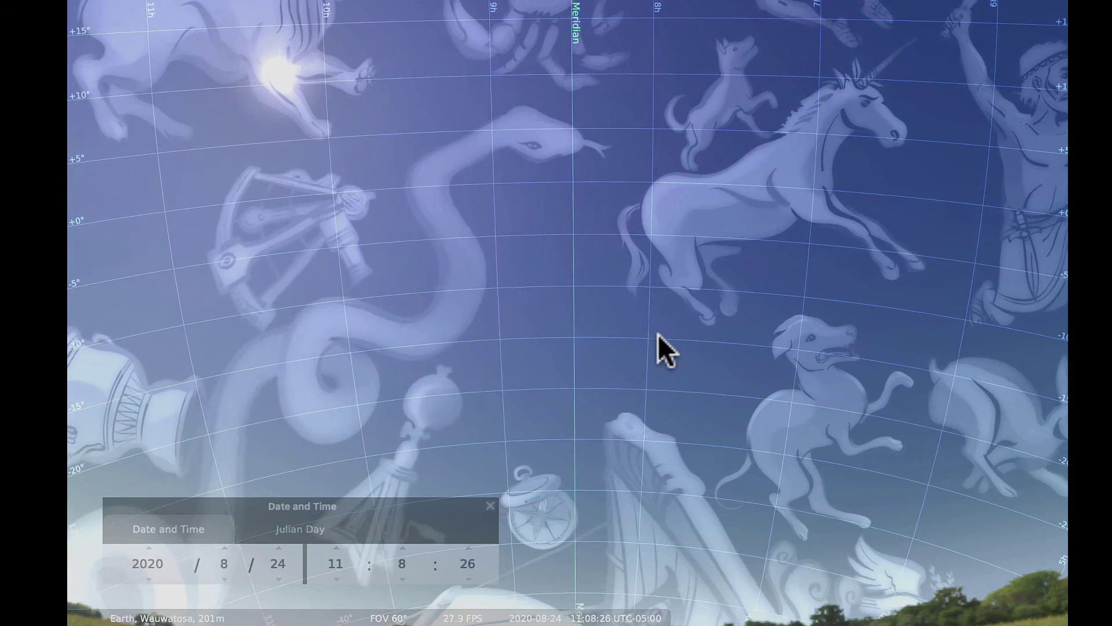
{"action": "key", "text": "Up"}
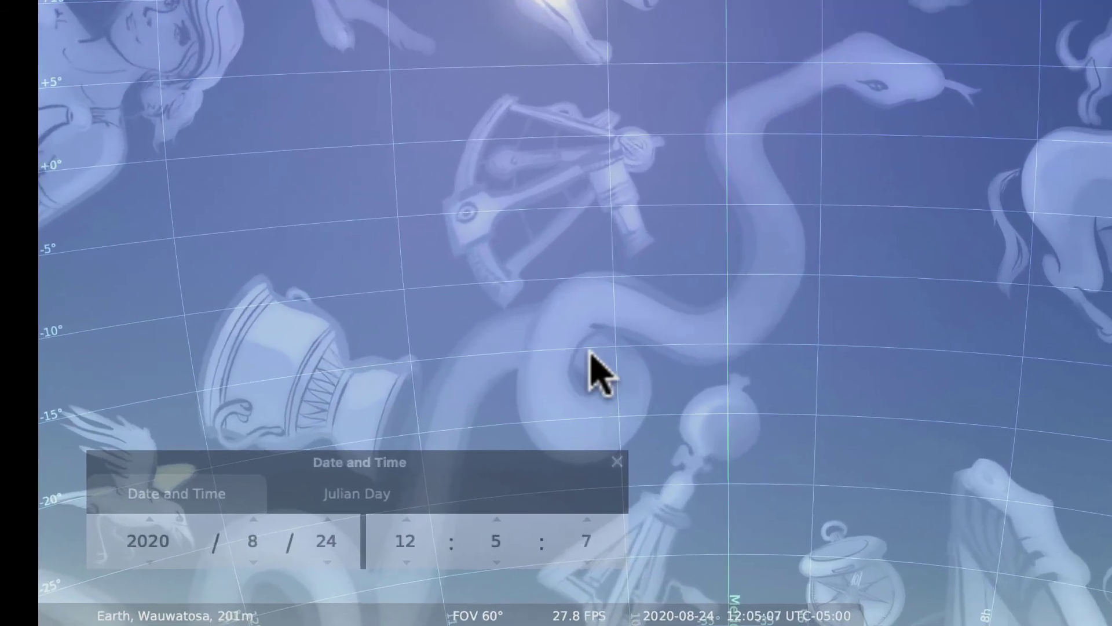
{"action": "mouse_move", "coordinate": [146, 613]}
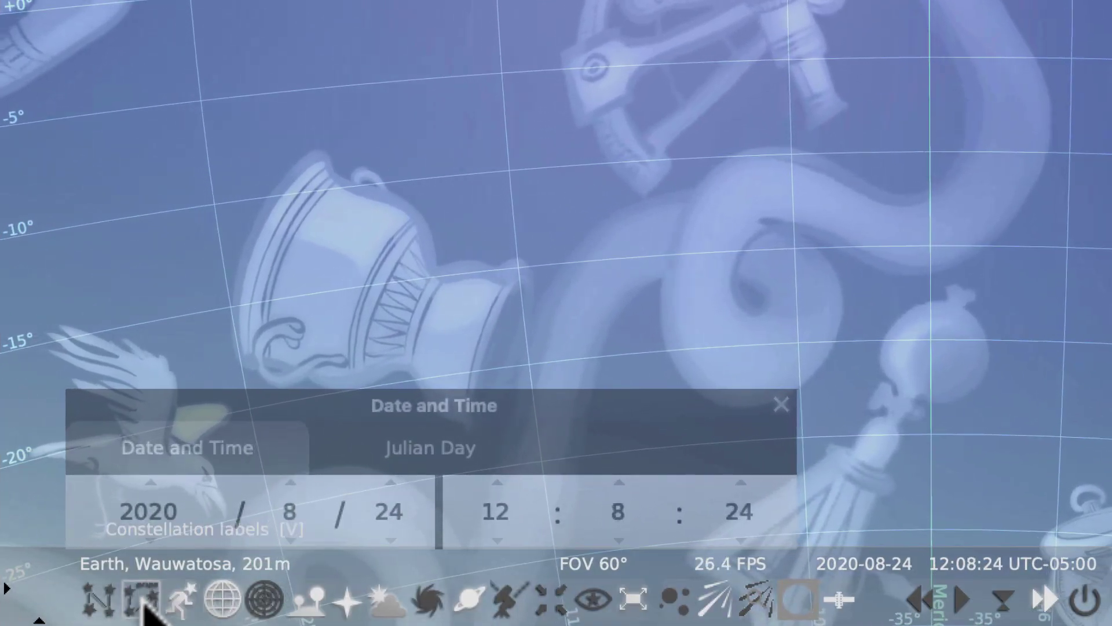
Turn on constellation name labels such as Leo, Cancer, Virgo and Corvus
{"action": "left_click", "coordinate": [145, 605]}
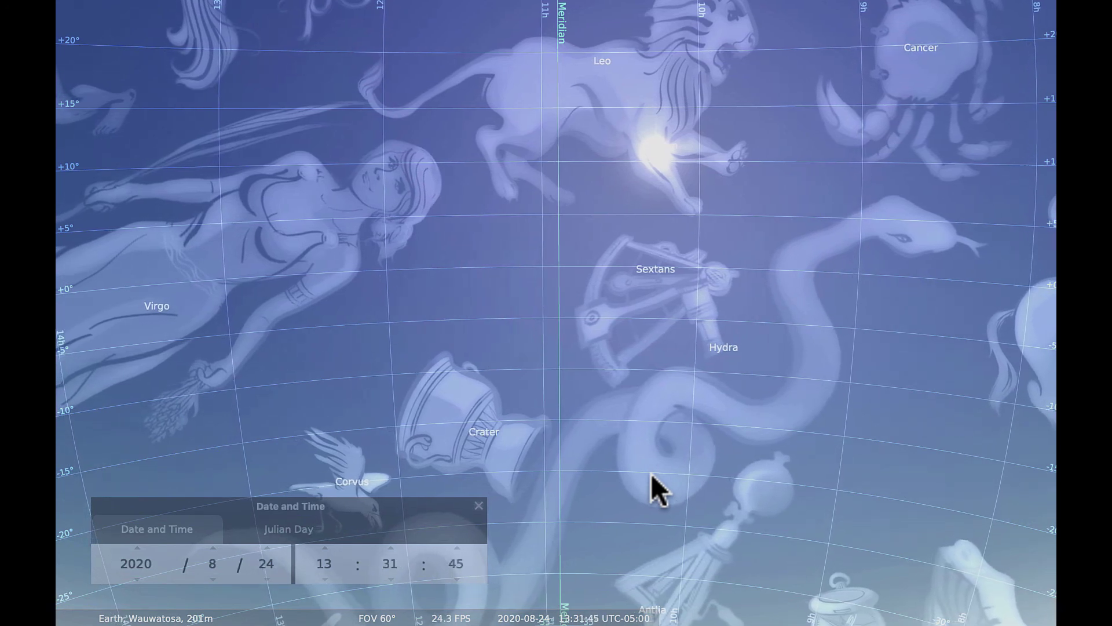
Run time faster until dusk around 19:33, then restore the normal time rate
{"action": "mouse_move", "coordinate": [638, 526]}
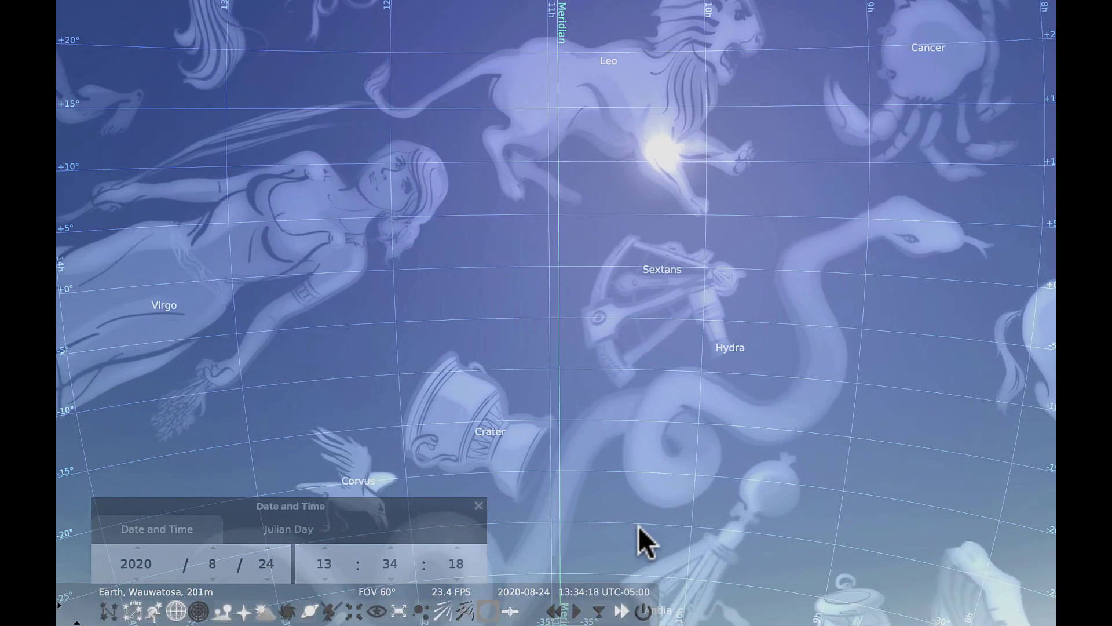
{"action": "left_click", "coordinate": [622, 611]}
{"action": "left_click_drag", "start_coordinate": [687, 471], "coordinate": [540, 492]}
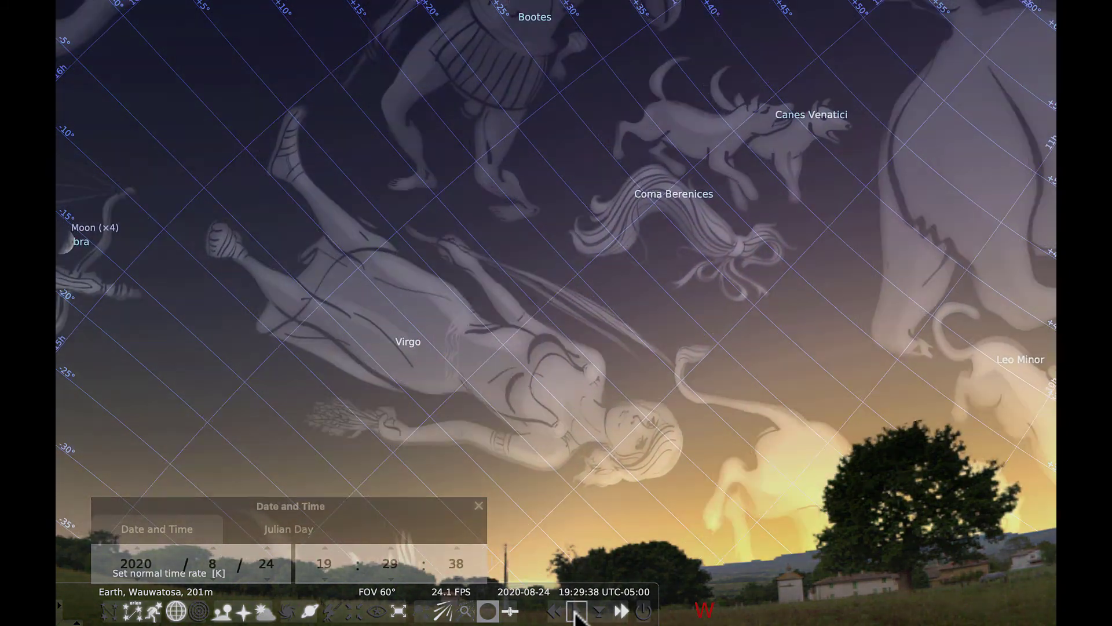
{"action": "left_click", "coordinate": [577, 610]}
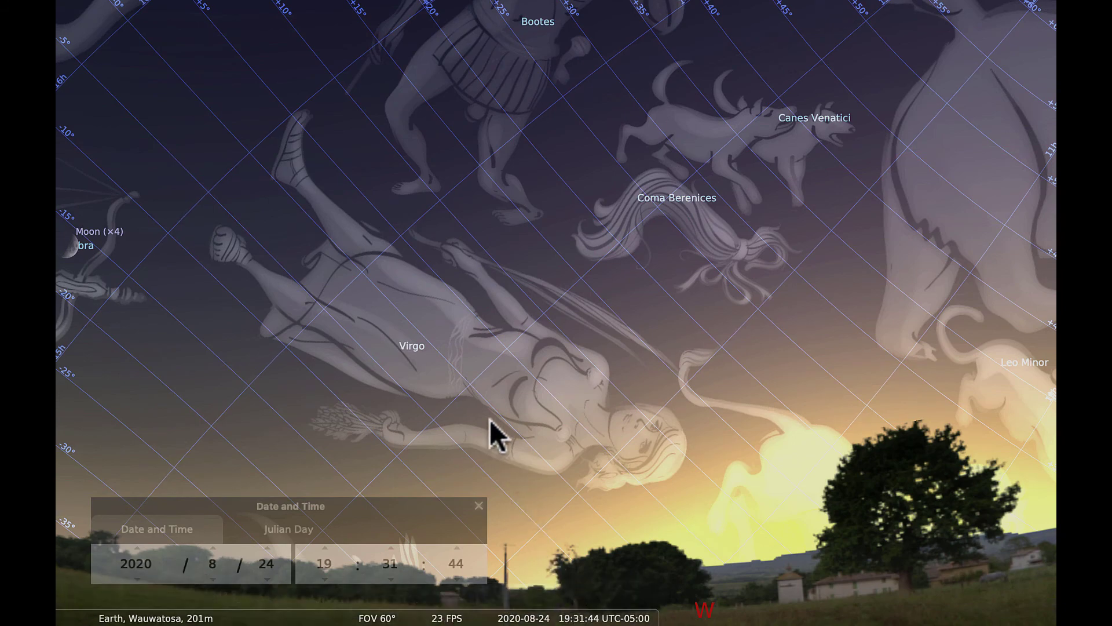
Turn the view south to centre Scorpius and Sagittarius above the horizon
{"action": "left_click_drag", "start_coordinate": [489, 419], "coordinate": [586, 401]}
{"action": "left_click_drag", "start_coordinate": [426, 419], "coordinate": [601, 398]}
{"action": "left_click_drag", "start_coordinate": [437, 456], "coordinate": [565, 449]}
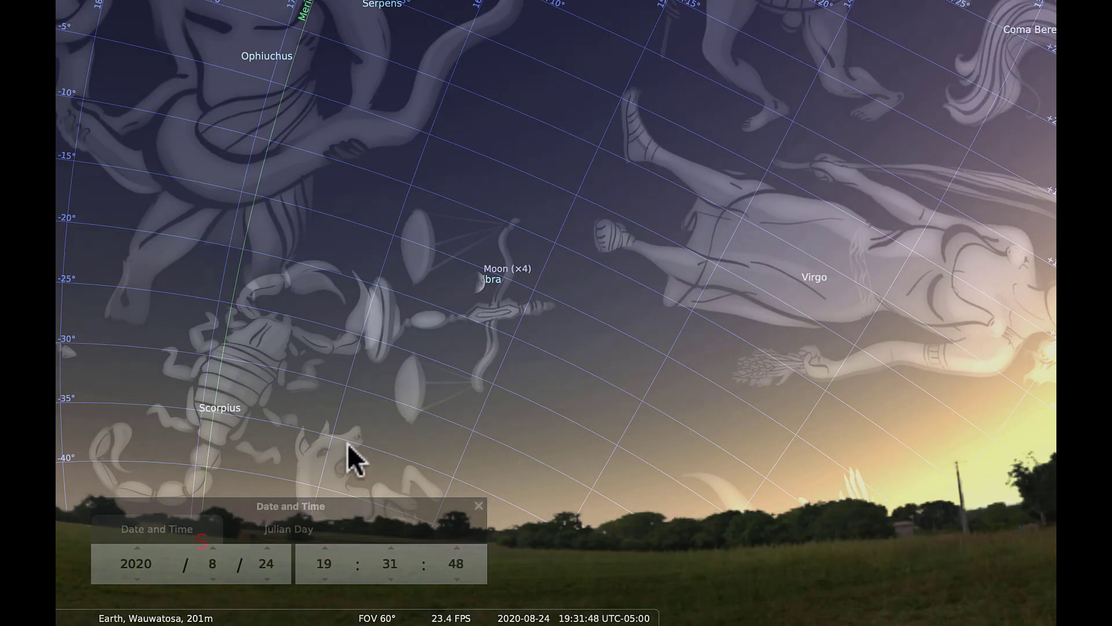
{"action": "left_click_drag", "start_coordinate": [340, 457], "coordinate": [510, 454]}
{"action": "left_click_drag", "start_coordinate": [347, 430], "coordinate": [475, 432]}
{"action": "left_click_drag", "start_coordinate": [344, 419], "coordinate": [458, 414]}
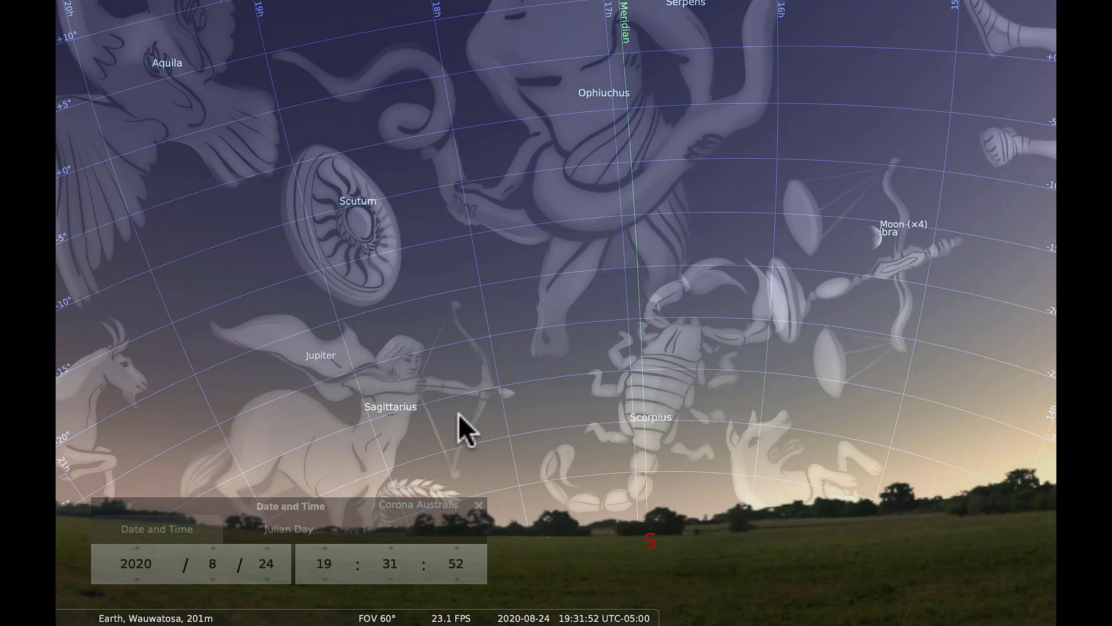
{"action": "mouse_move", "coordinate": [554, 576]}
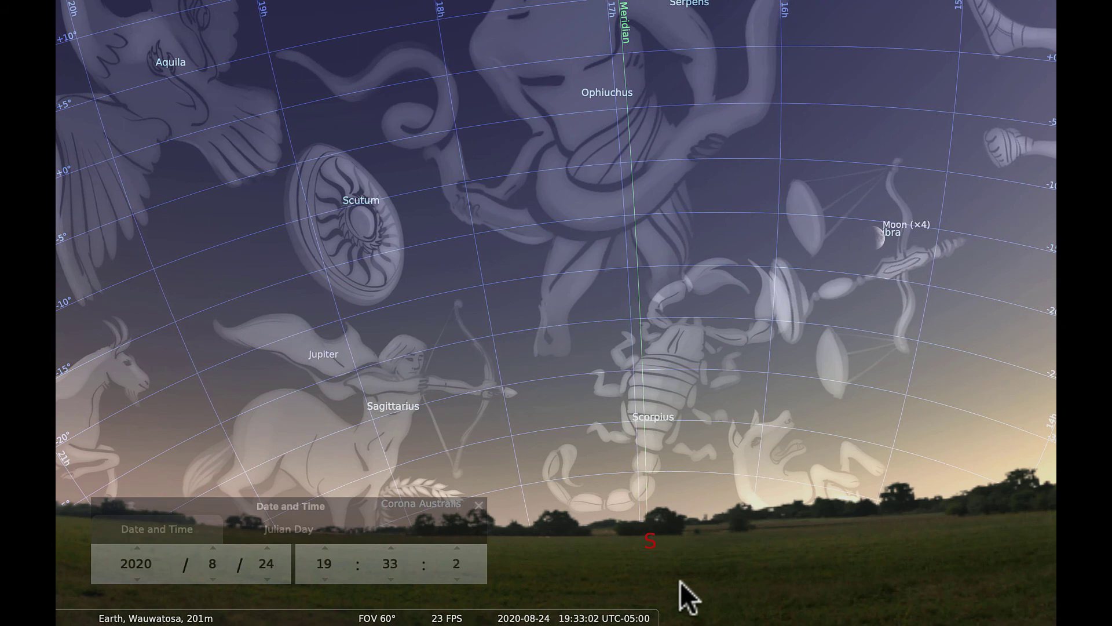
Speed up time so the sky darkens into night around 20:30
{"action": "left_click", "coordinate": [613, 605]}
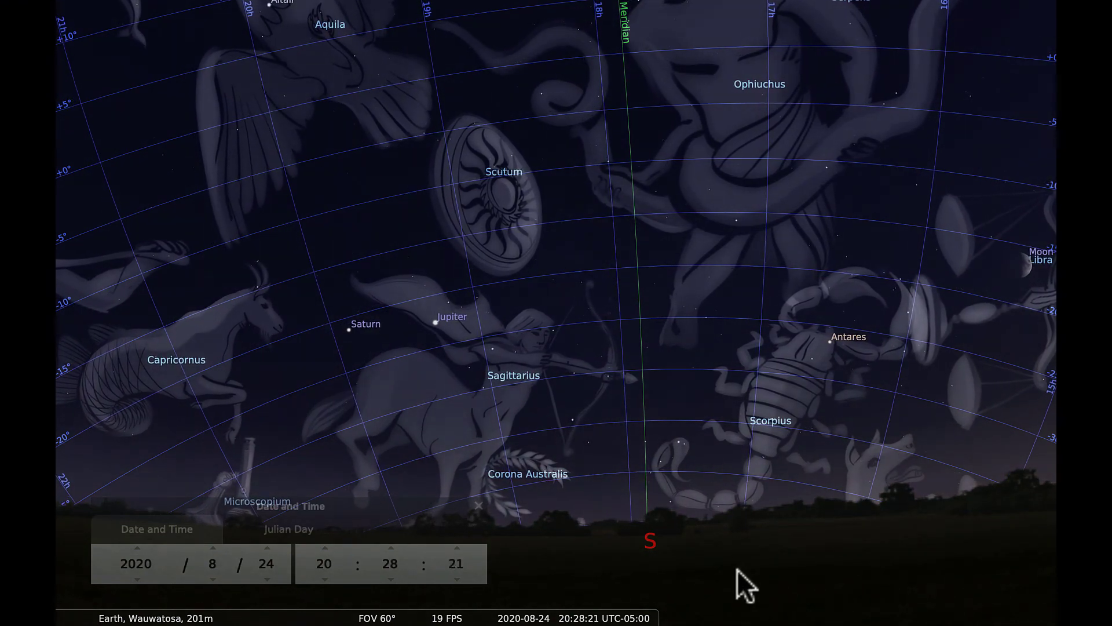
Turn the view east to bring Pisces and Aquarius into view
{"action": "left_click_drag", "start_coordinate": [485, 481], "coordinate": [632, 474]}
{"action": "left_click_drag", "start_coordinate": [464, 476], "coordinate": [585, 466]}
{"action": "left_click_drag", "start_coordinate": [411, 470], "coordinate": [558, 446]}
{"action": "left_click_drag", "start_coordinate": [384, 456], "coordinate": [517, 449]}
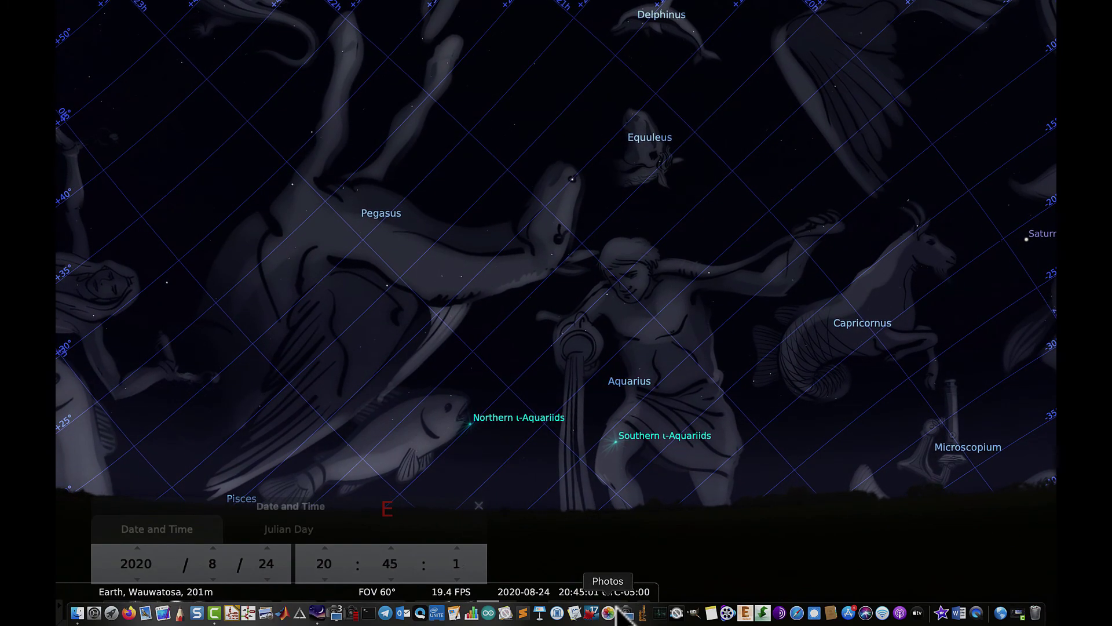
Run time fast to about 23:49, return to normal rate, and centre Mars in Pisces
{"action": "left_click", "coordinate": [621, 611]}
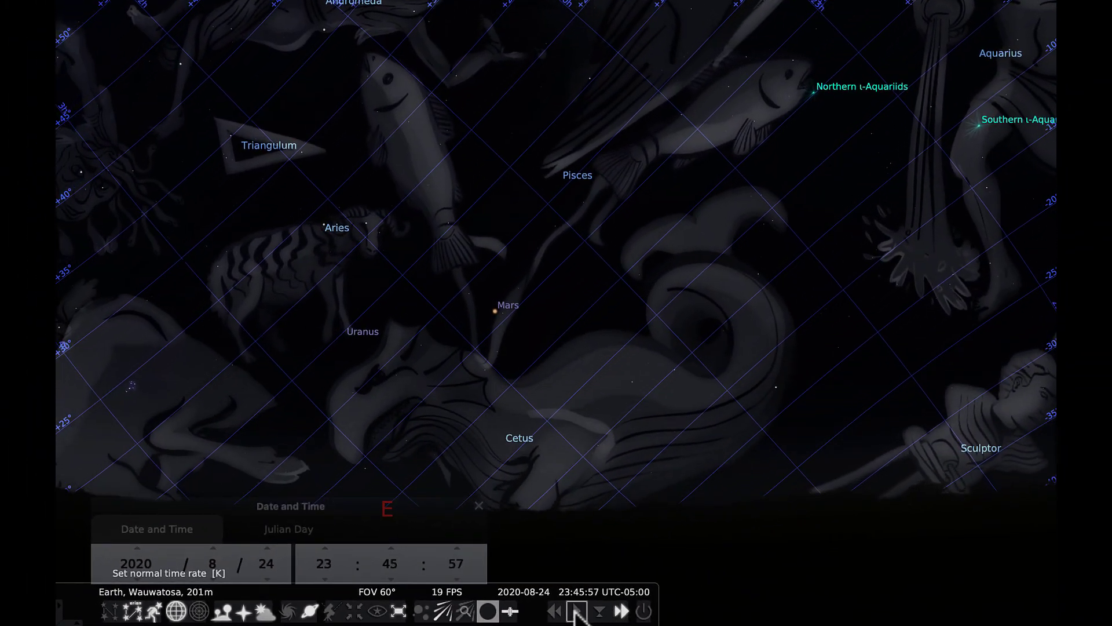
{"action": "left_click", "coordinate": [575, 611]}
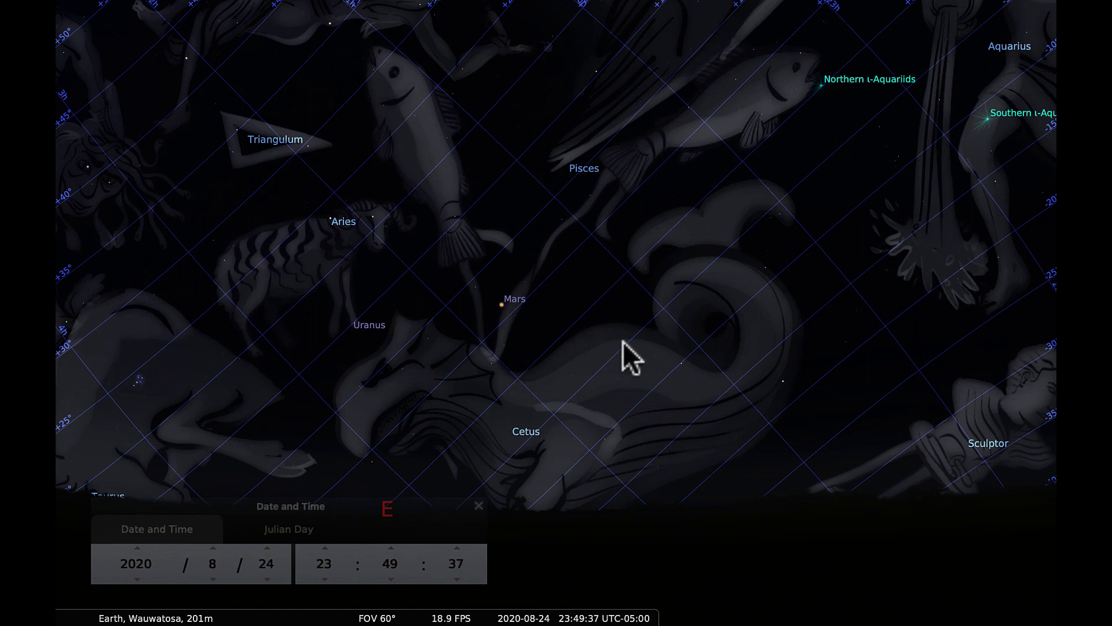
{"action": "left_click_drag", "start_coordinate": [700, 356], "coordinate": [648, 354]}
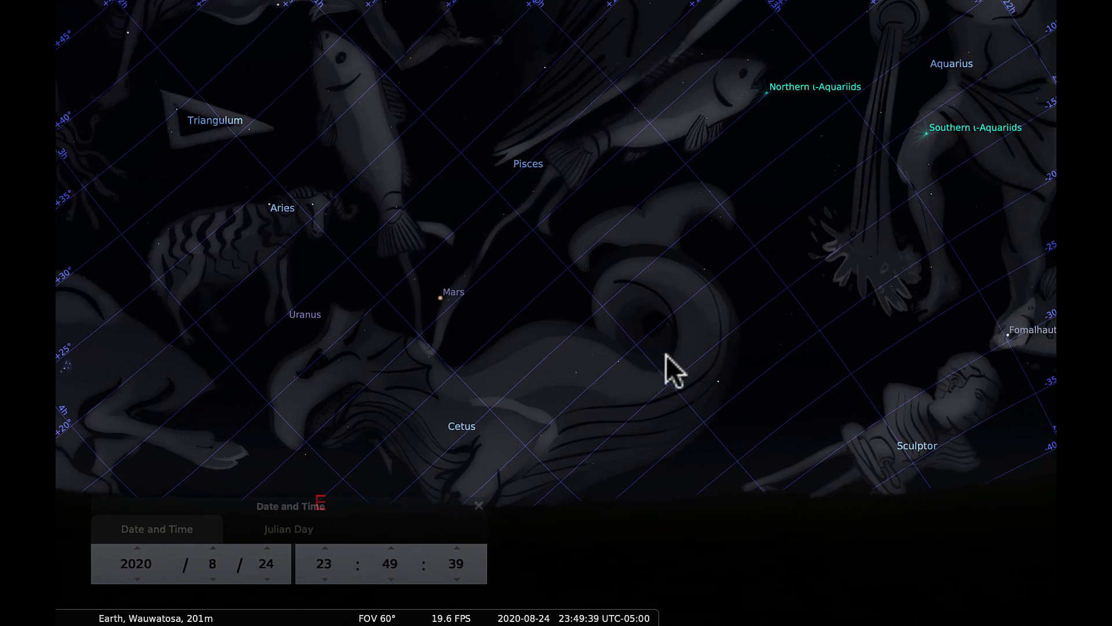
{"action": "left_click_drag", "start_coordinate": [759, 354], "coordinate": [736, 354]}
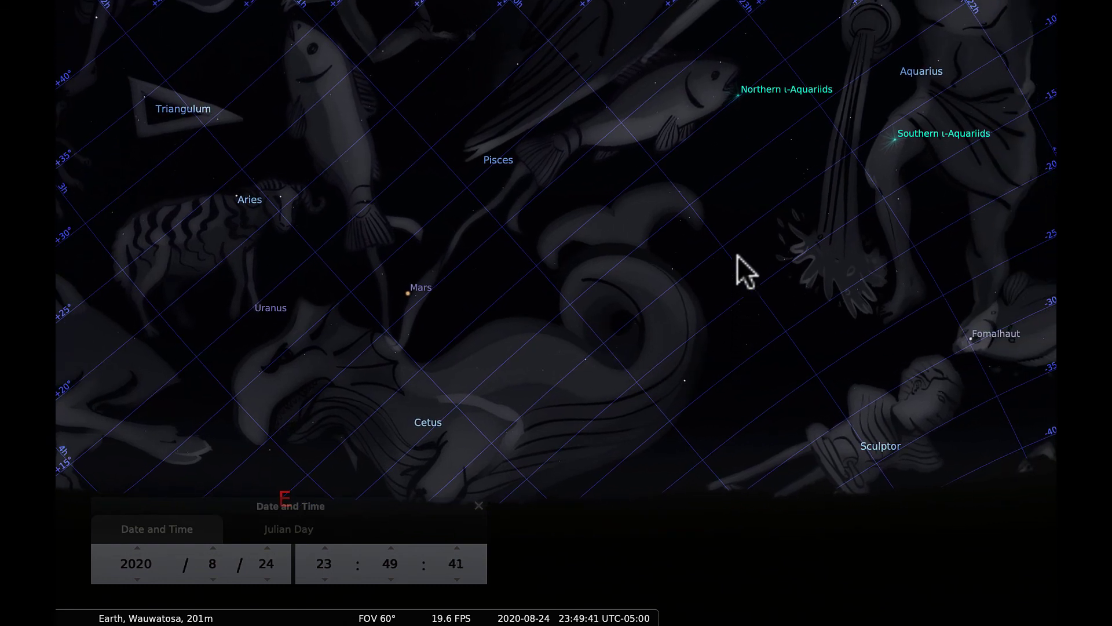